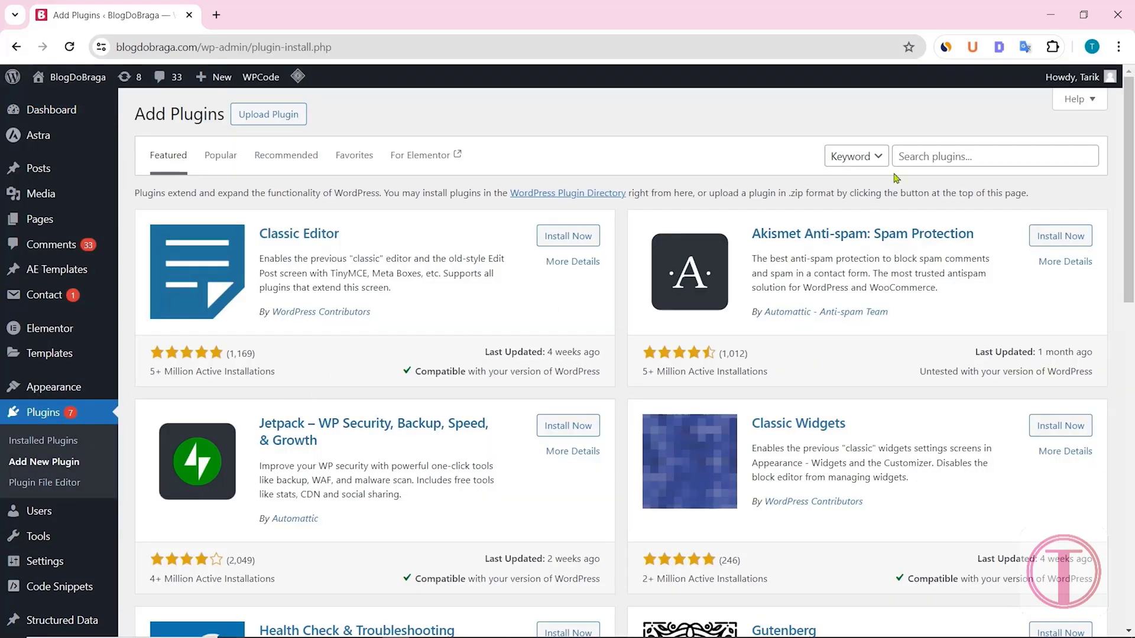
Find the Migration, Backup, Staging – WPvivid plugin, install and activate it, and open its backup page.
{"action": "left_click", "coordinate": [899, 156]}
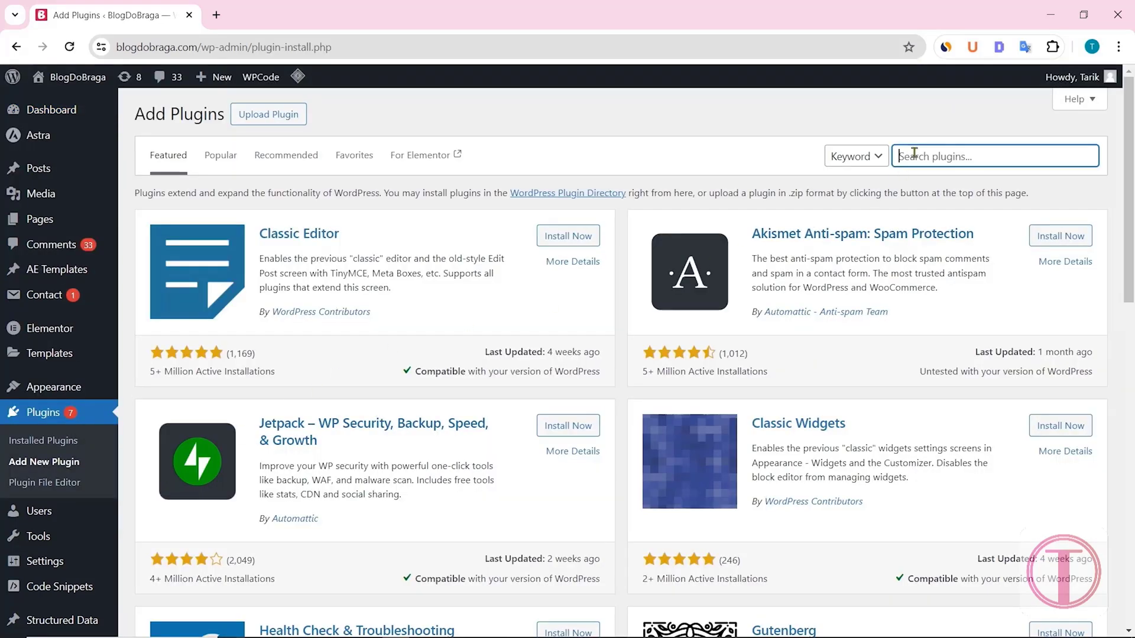
{"action": "type", "text": "wpvivid"}
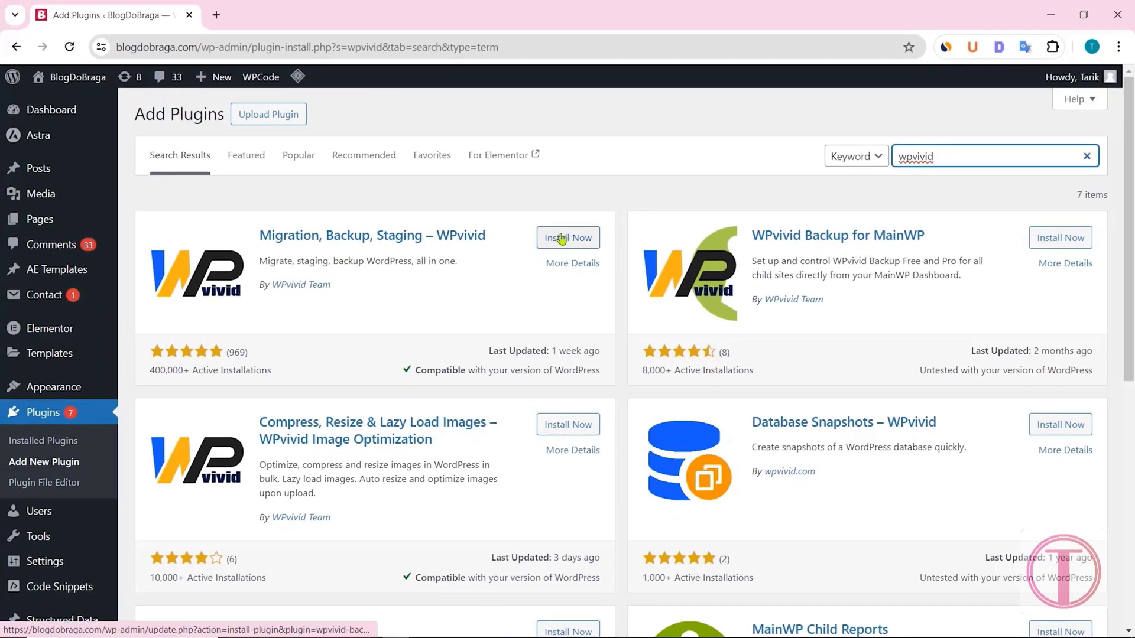
{"action": "left_click", "coordinate": [566, 236]}
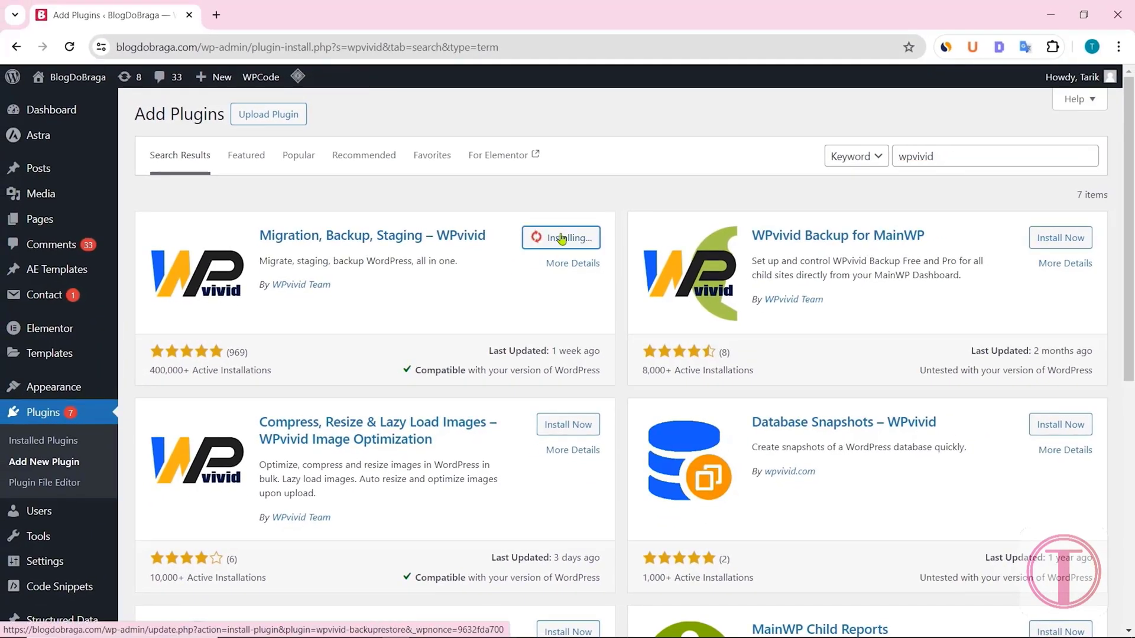
{"action": "left_click", "coordinate": [566, 238]}
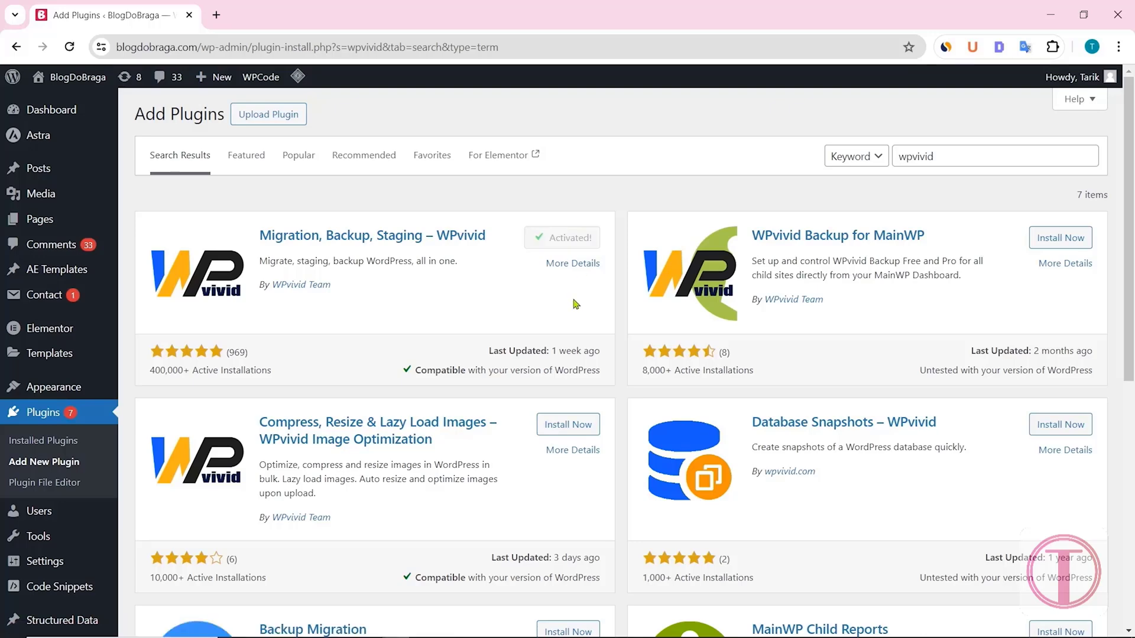
{"action": "scroll", "coordinate": [652, 310], "scroll_direction": "down", "scroll_amount": 4}
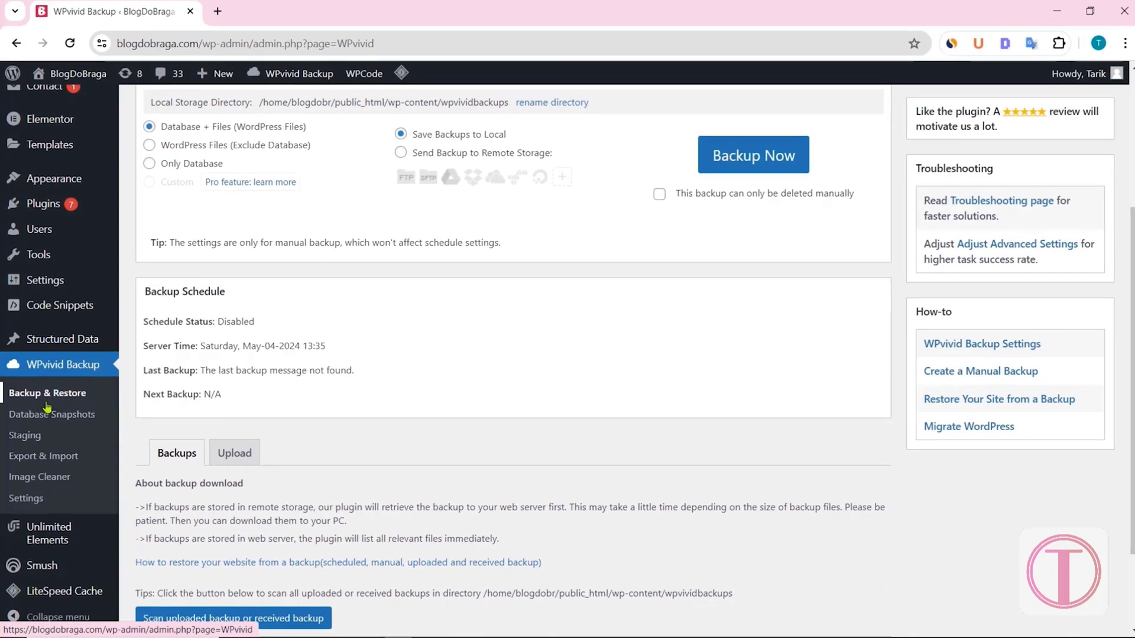
{"action": "scroll", "coordinate": [190, 365], "scroll_direction": "down", "scroll_amount": 2}
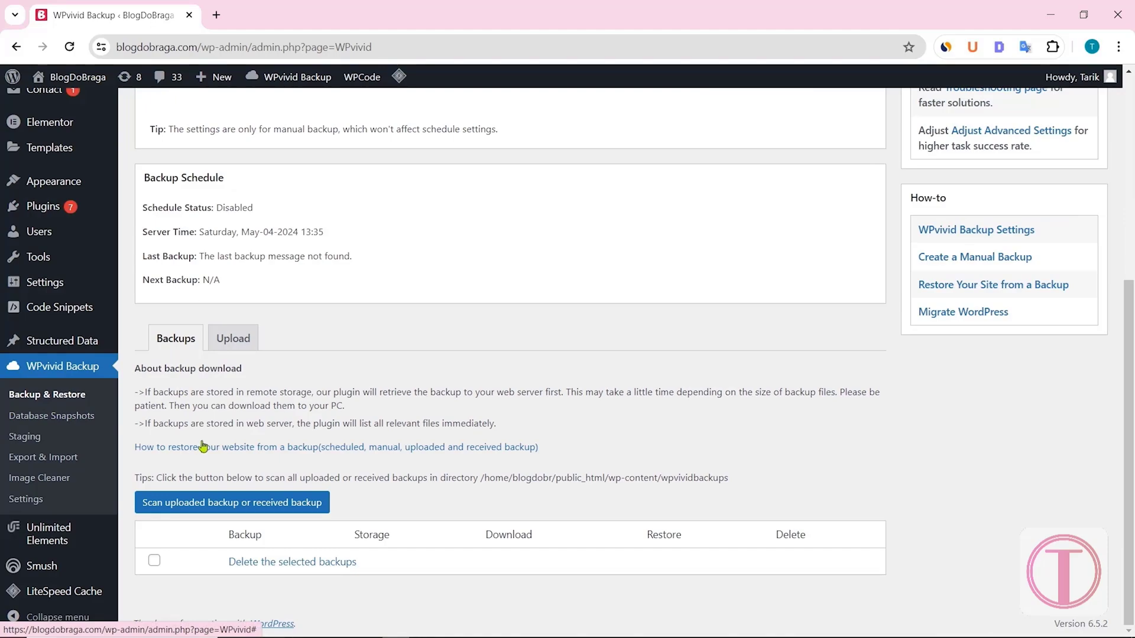
{"action": "left_click", "coordinate": [234, 339]}
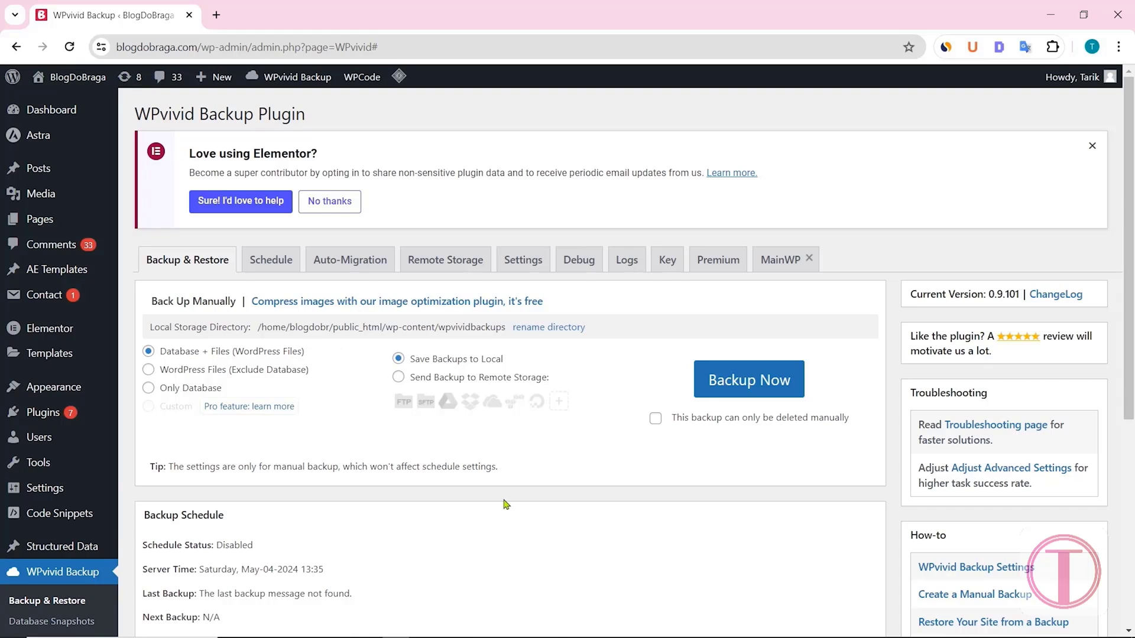
In WPvivid's Advanced Settings, set the backup timeout to 3000 s and memory limit to 2560 MB.
{"action": "left_click", "coordinate": [533, 267]}
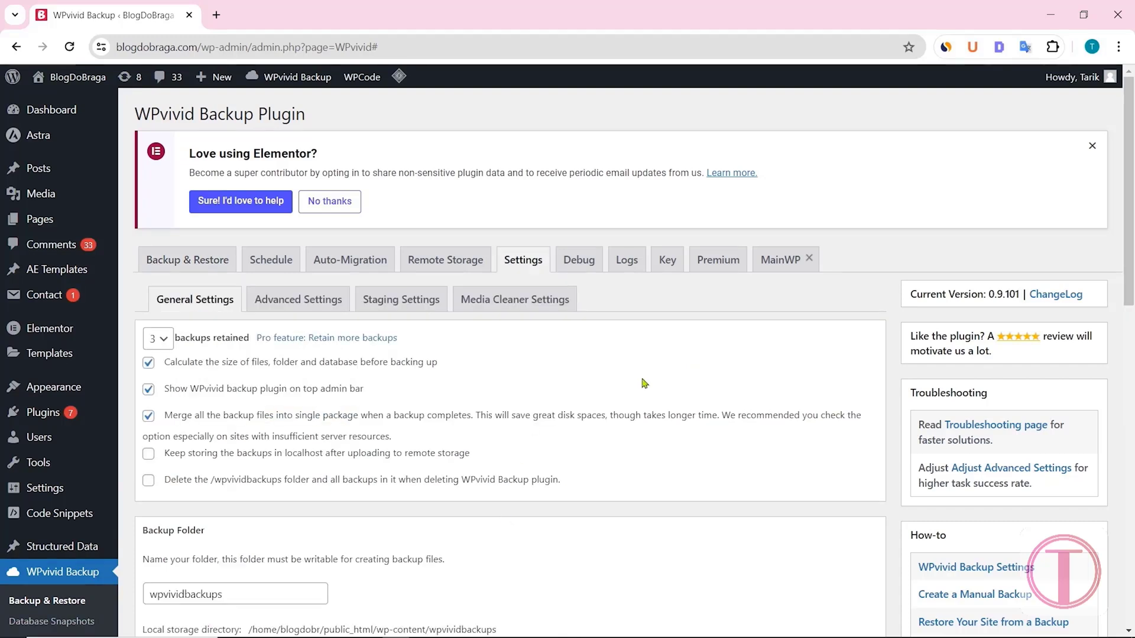
{"action": "left_click", "coordinate": [309, 306]}
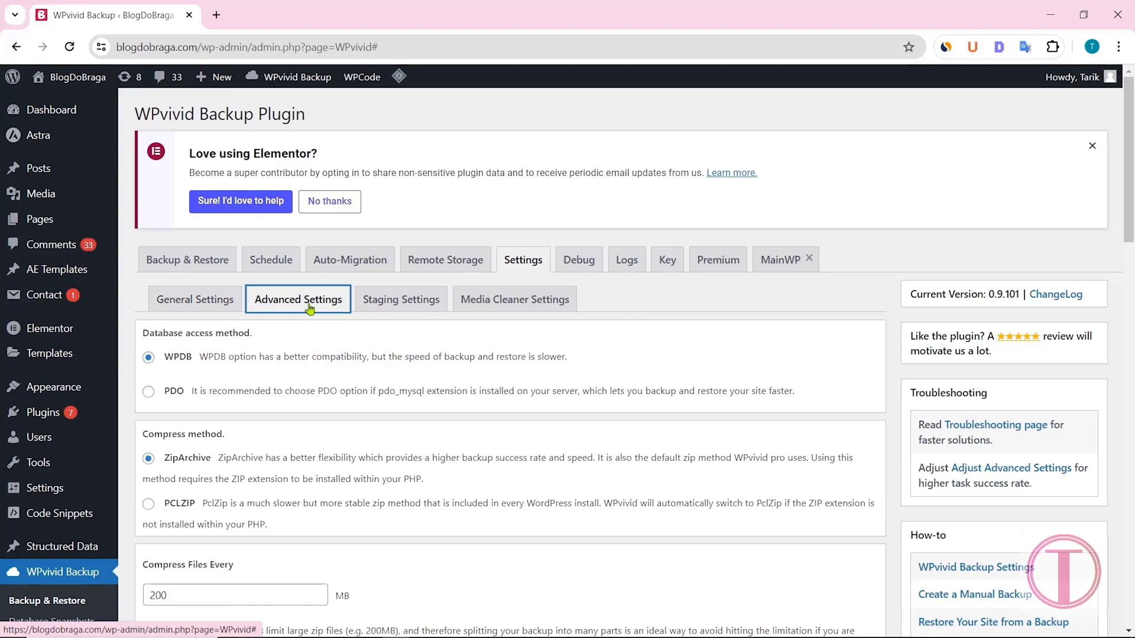
{"action": "scroll", "coordinate": [337, 334], "scroll_direction": "down", "scroll_amount": 7}
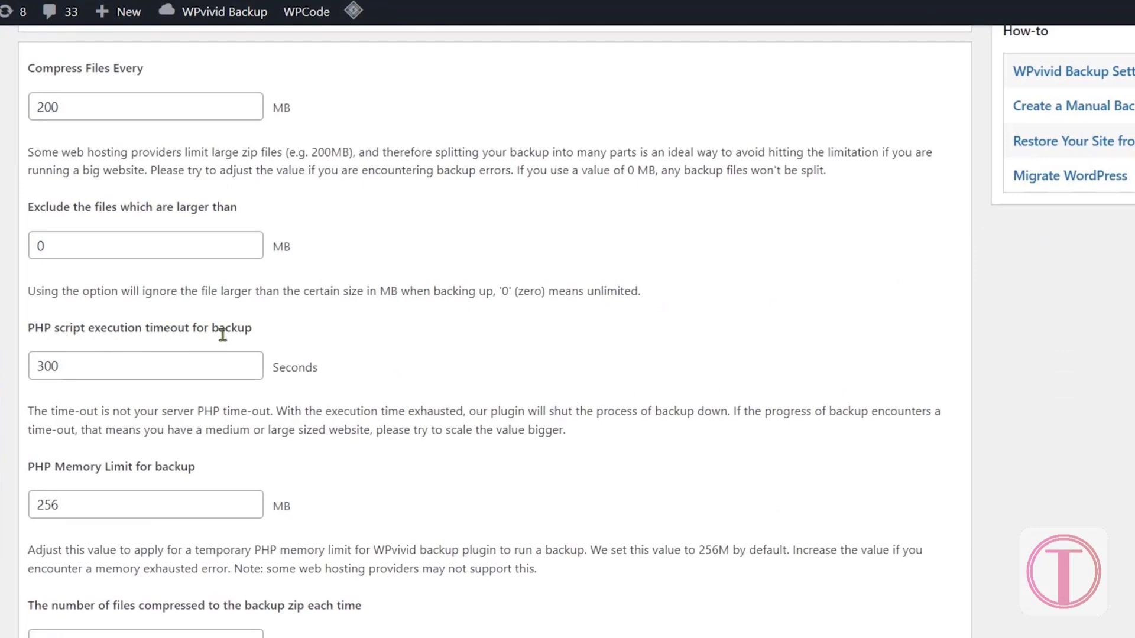
{"action": "left_click", "coordinate": [92, 369]}
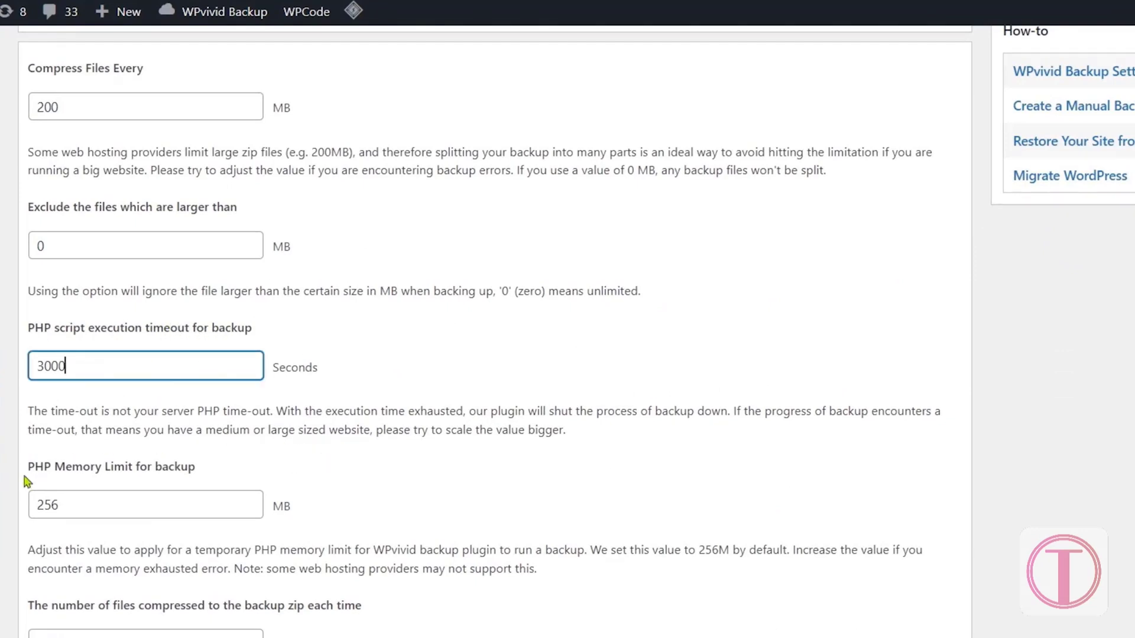
{"action": "left_click", "coordinate": [102, 502]}
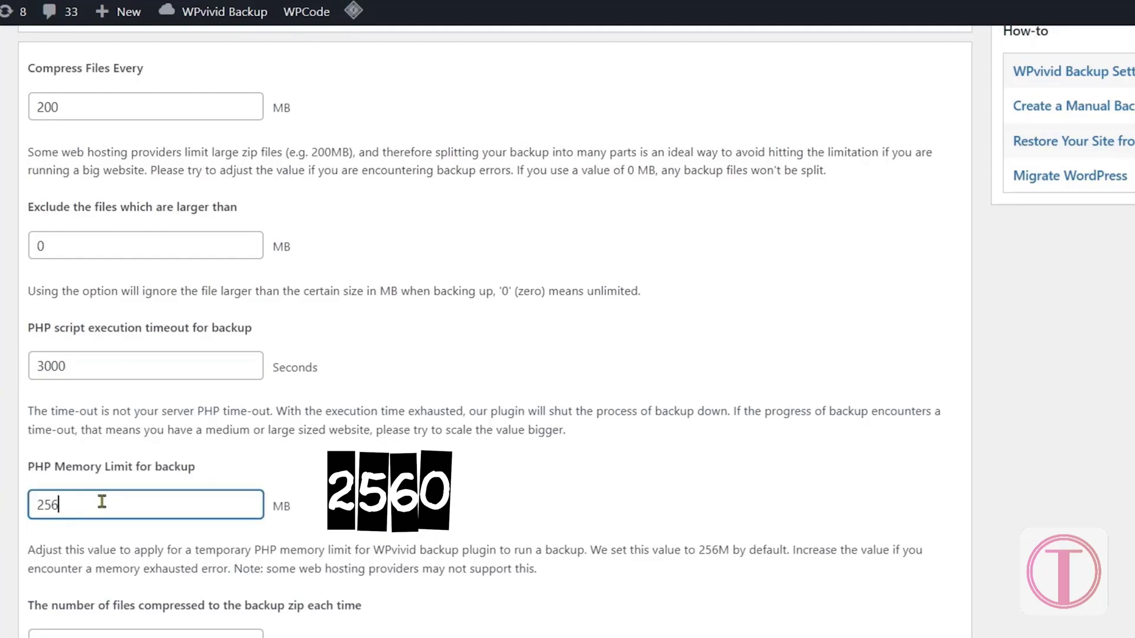
{"action": "type", "text": "0"}
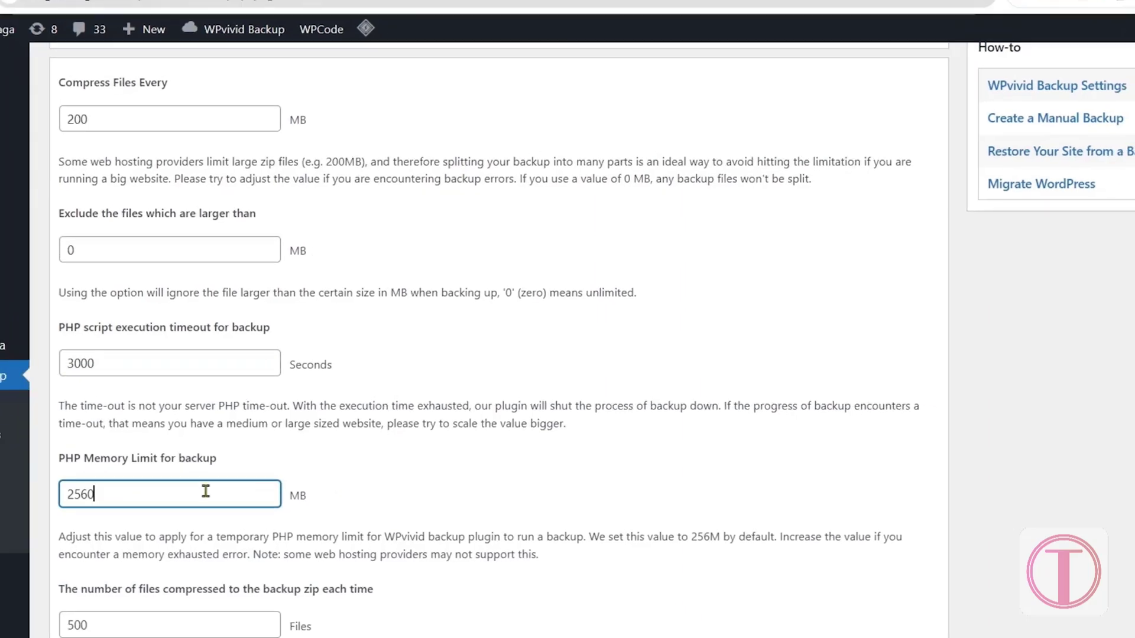
Set the restore timeout to 3000 s and memory limit to 5120 MB, then save the settings.
{"action": "scroll", "coordinate": [573, 449], "scroll_direction": "down", "scroll_amount": 8}
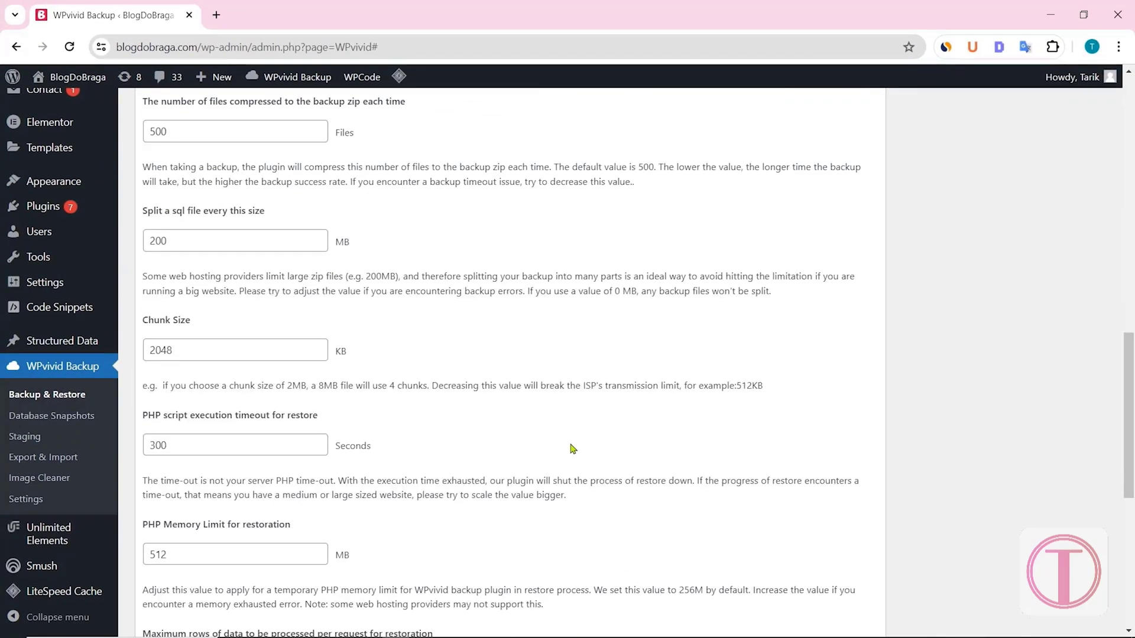
{"action": "left_click", "coordinate": [191, 291]}
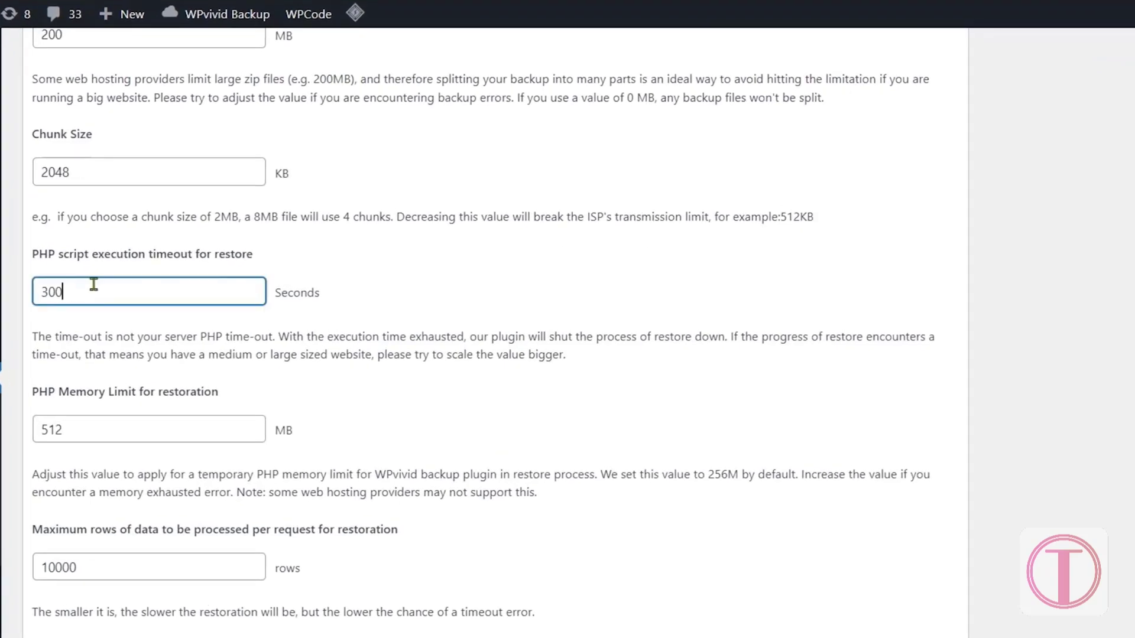
{"action": "type", "text": "0"}
{"action": "left_click", "coordinate": [83, 430]}
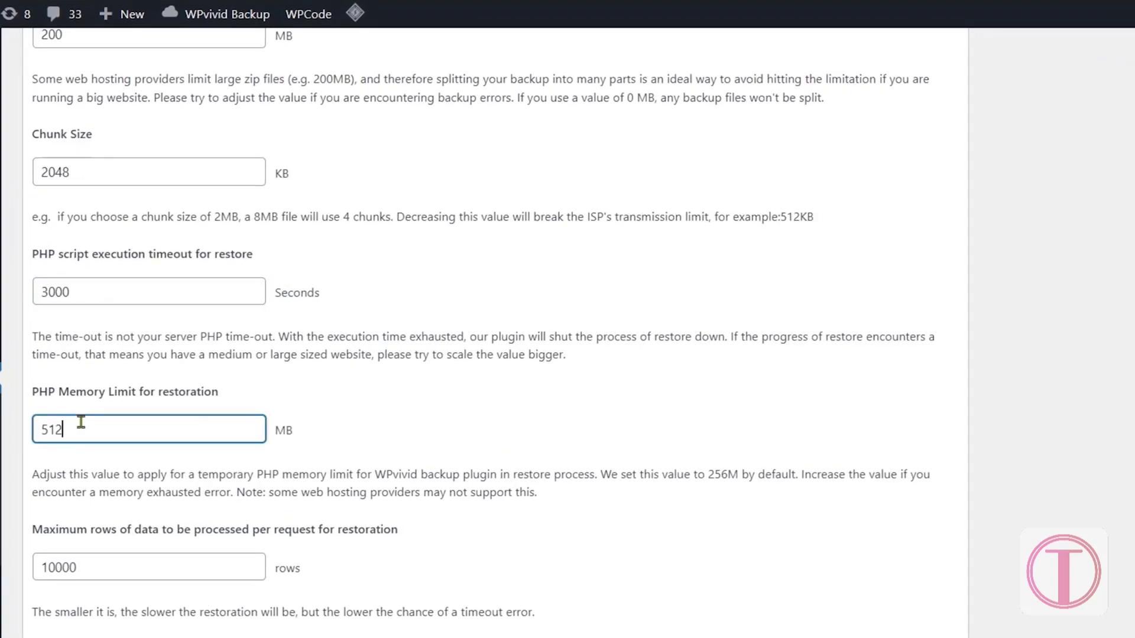
{"action": "type", "text": "0"}
{"action": "scroll", "coordinate": [425, 410], "scroll_direction": "down", "scroll_amount": 5}
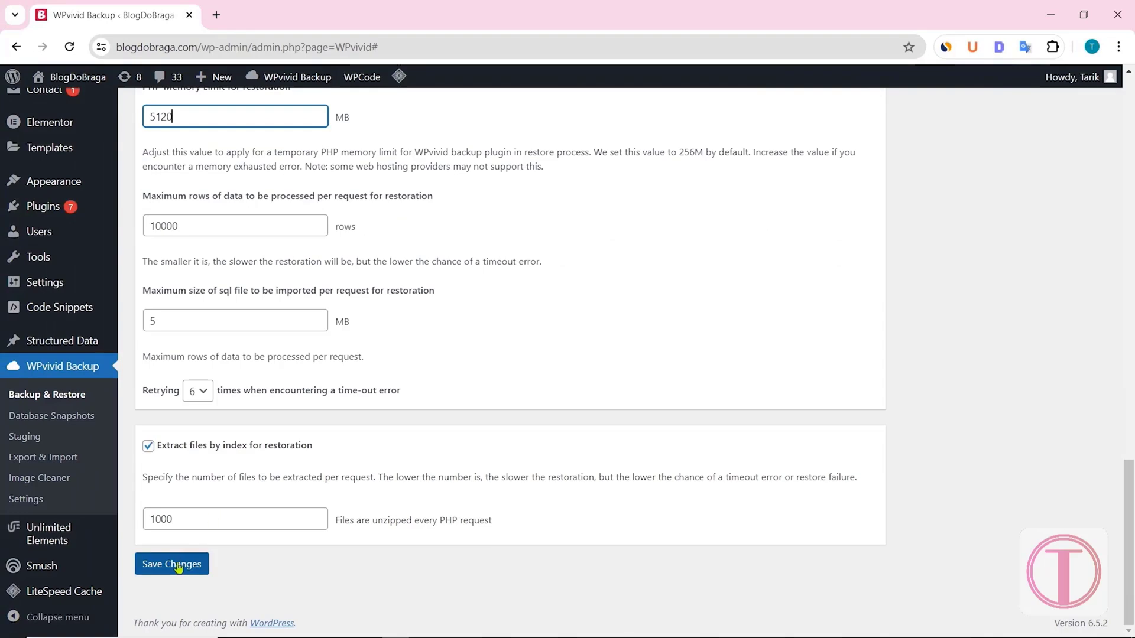
{"action": "left_click", "coordinate": [177, 565]}
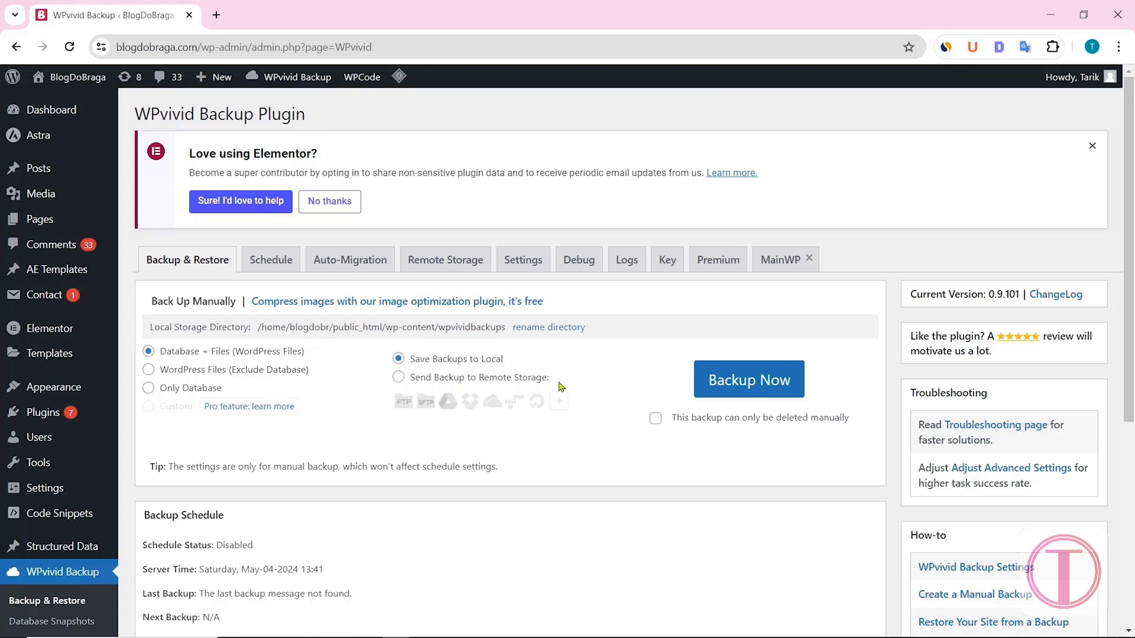
{"action": "left_click", "coordinate": [445, 263]}
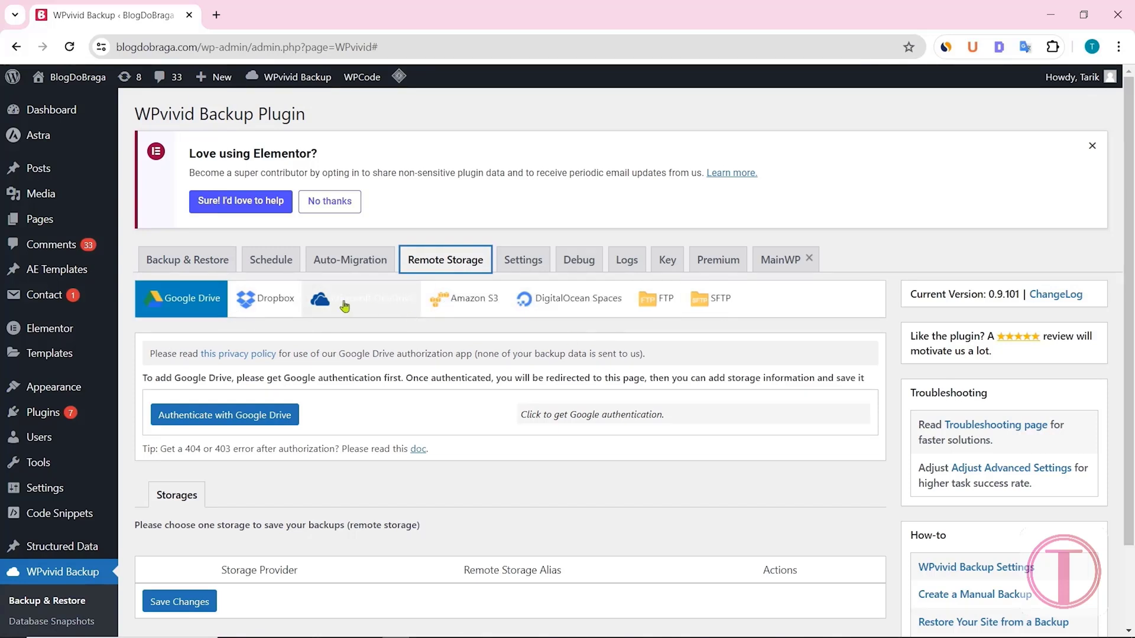
{"action": "left_click", "coordinate": [197, 264]}
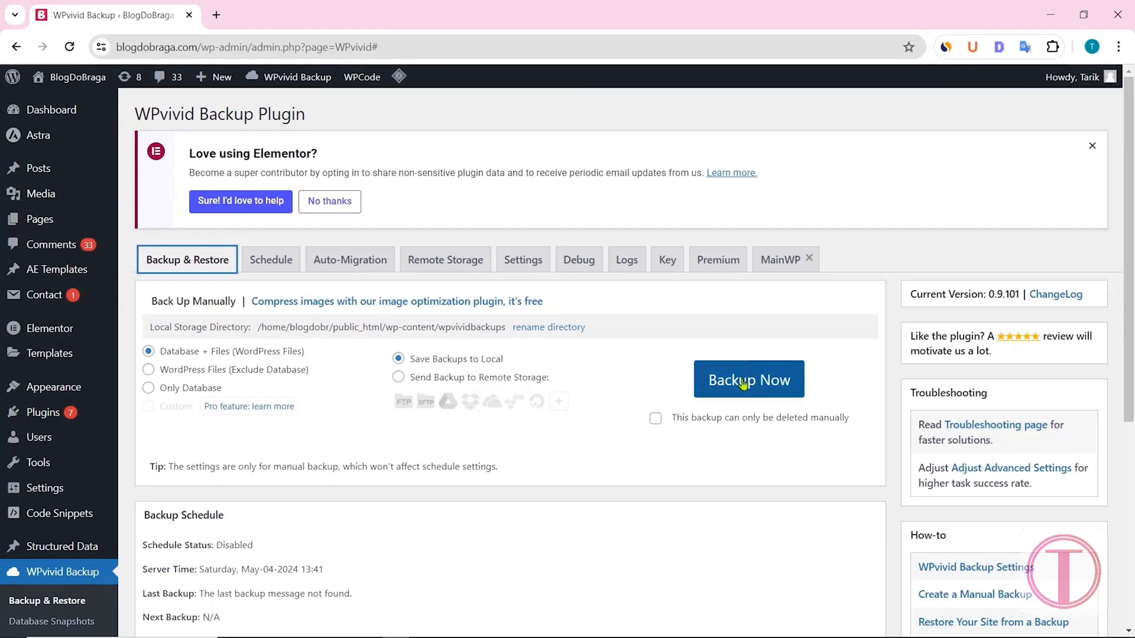
Run a full WPvivid backup of the database and files.
{"action": "left_click", "coordinate": [743, 383]}
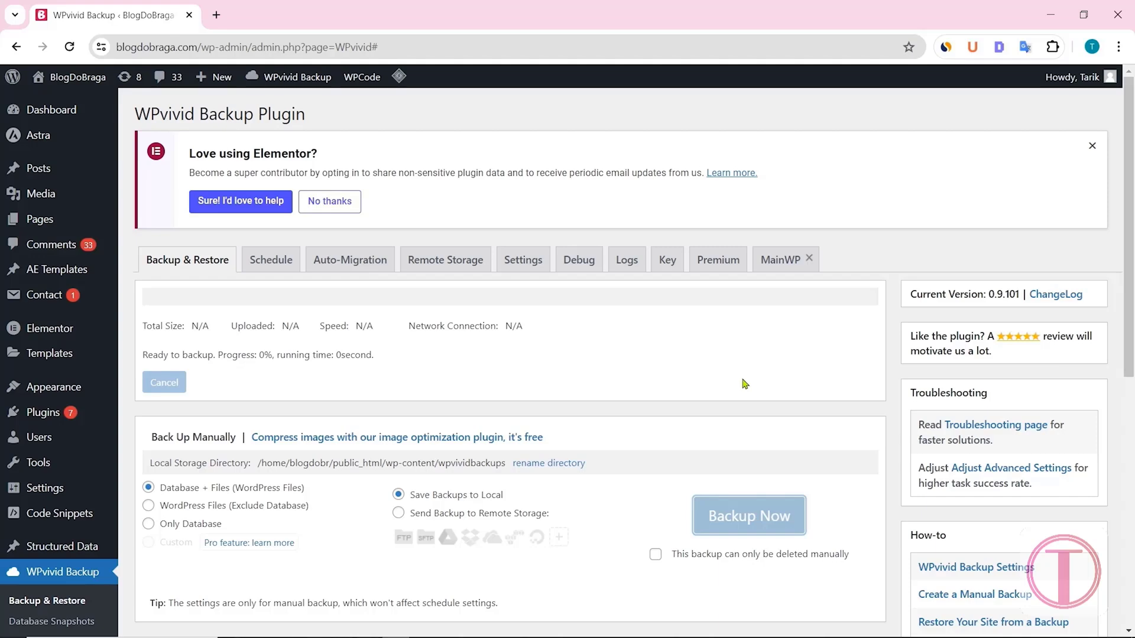
{"action": "scroll", "coordinate": [743, 383], "scroll_direction": "down", "scroll_amount": 3}
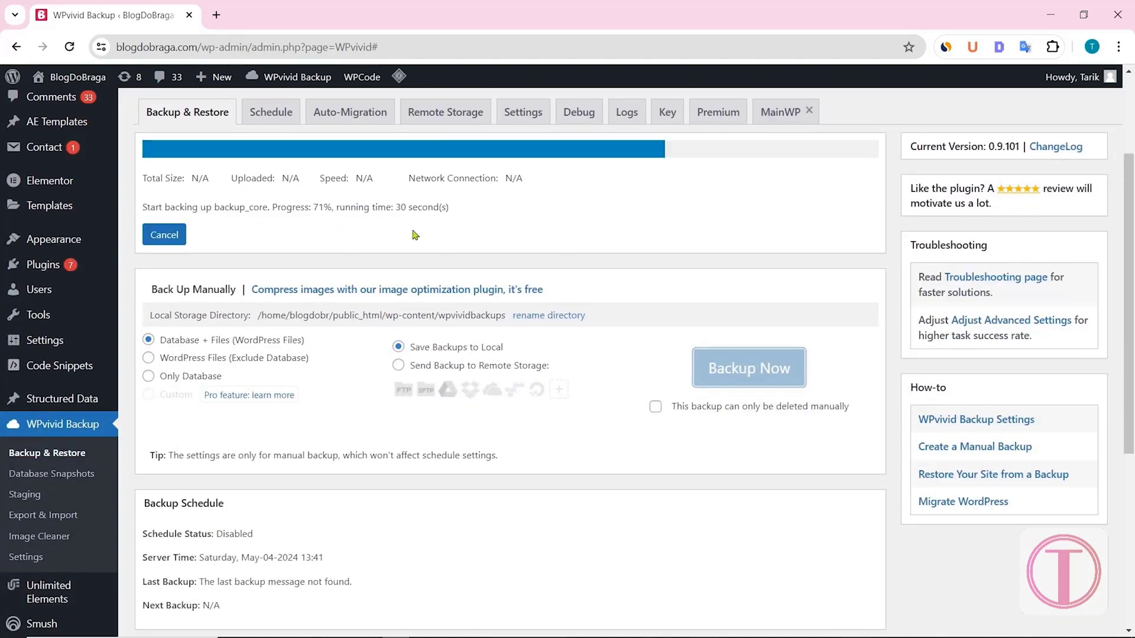
{"action": "scroll", "coordinate": [420, 236], "scroll_direction": "down", "scroll_amount": 3}
{"action": "scroll", "coordinate": [423, 236], "scroll_direction": "down", "scroll_amount": 2}
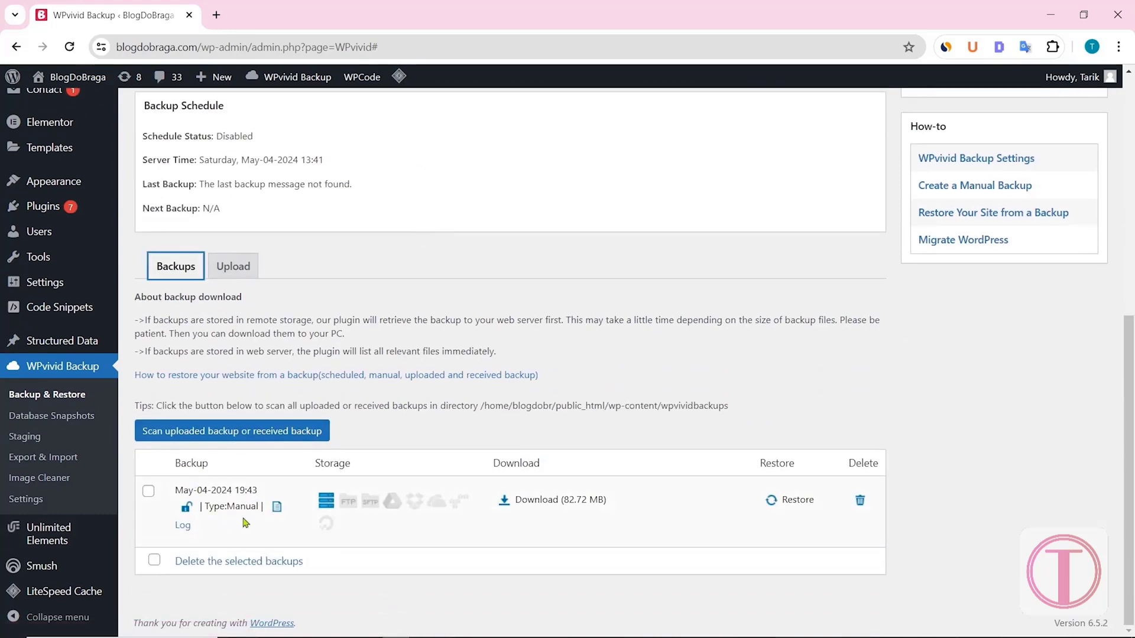
{"action": "left_click", "coordinate": [584, 530]}
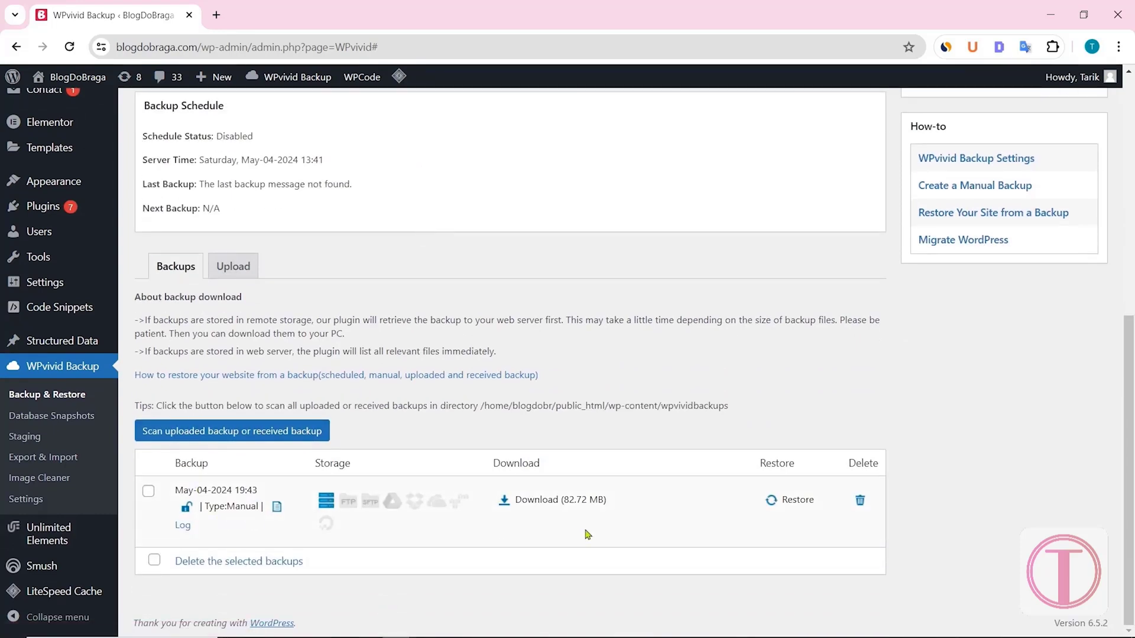
Download the 82.7 MB backup zip to the computer and confirm the download finished.
{"action": "left_click", "coordinate": [562, 500]}
{"action": "scroll", "coordinate": [513, 537], "scroll_direction": "down", "scroll_amount": 1}
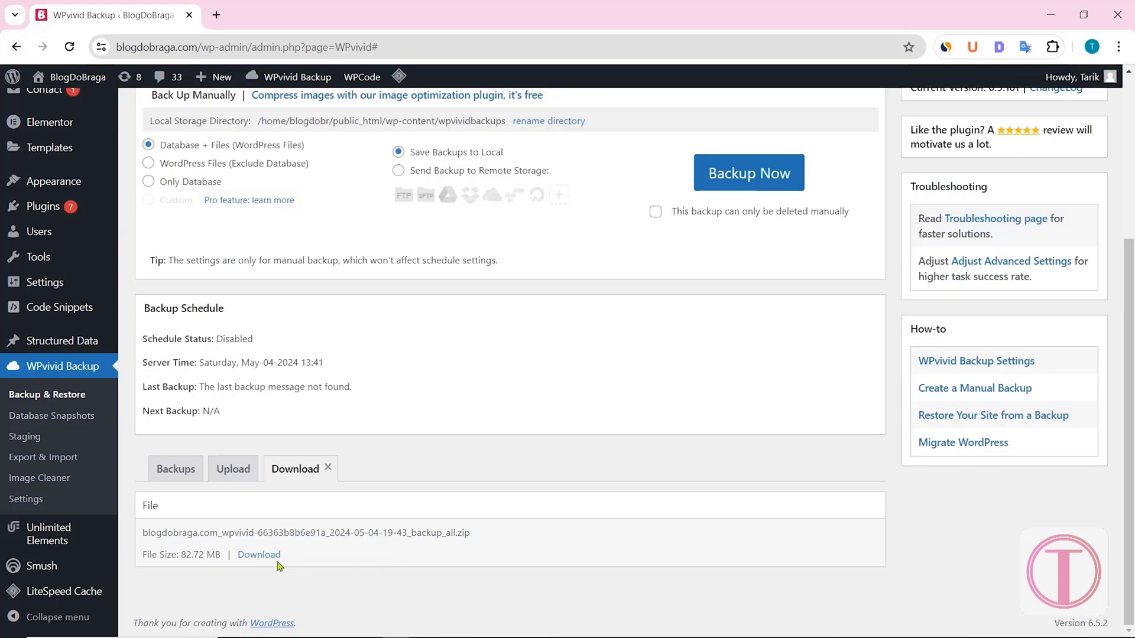
{"action": "left_click", "coordinate": [262, 558]}
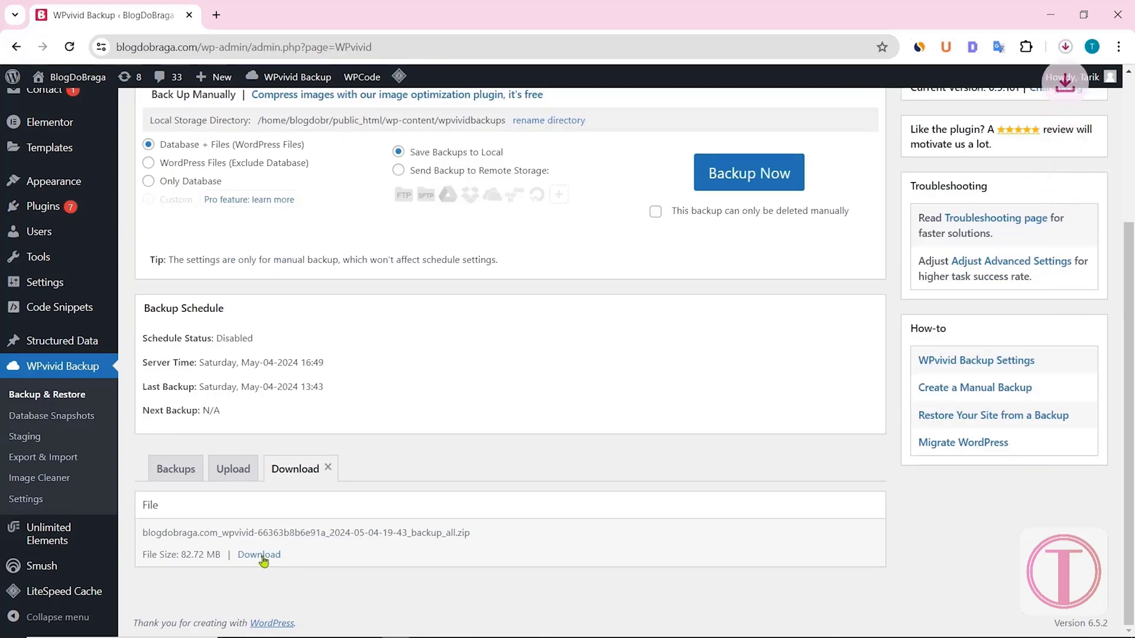
{"action": "left_click", "coordinate": [1065, 47]}
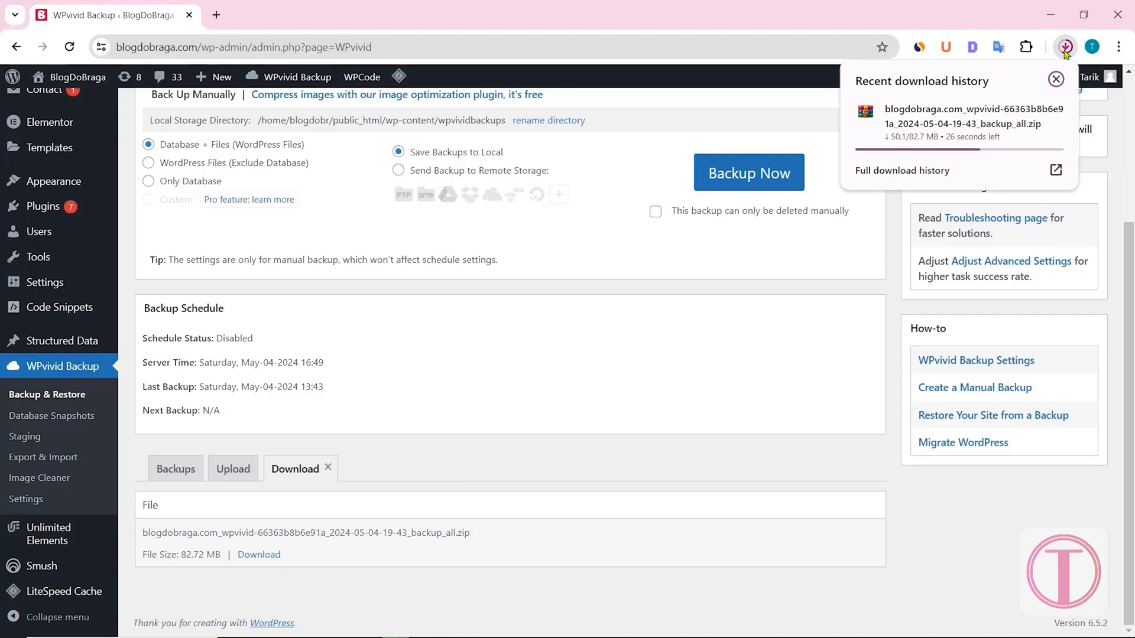
{"action": "left_click", "coordinate": [819, 344]}
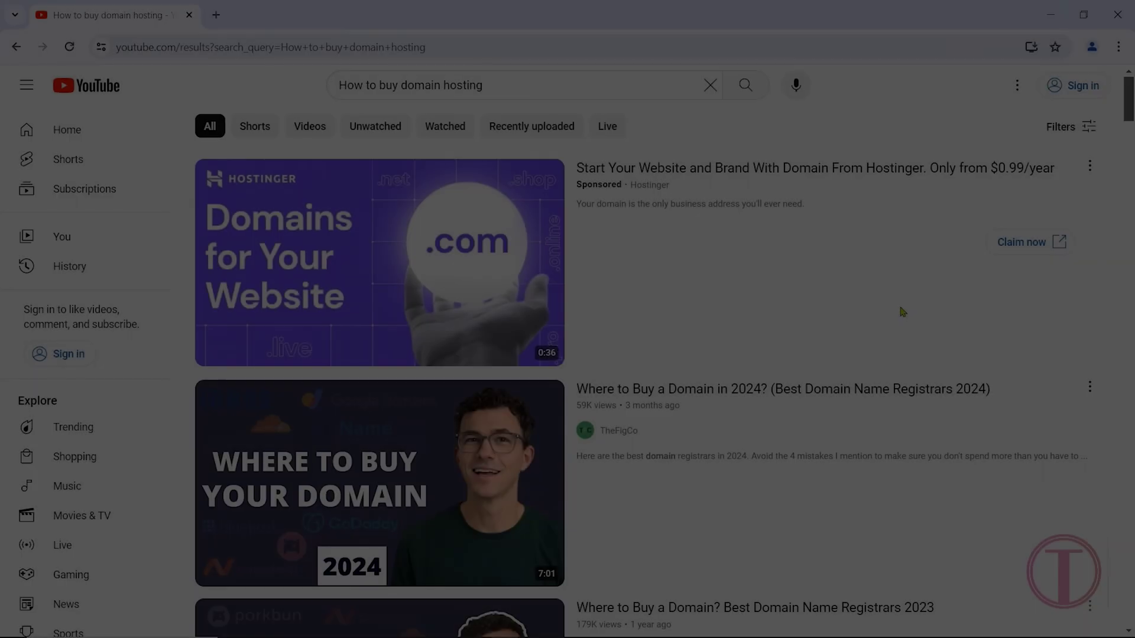
Scroll through the YouTube results for 'How to buy domain hosting'.
{"action": "scroll", "coordinate": [904, 309], "scroll_direction": "down", "scroll_amount": 10}
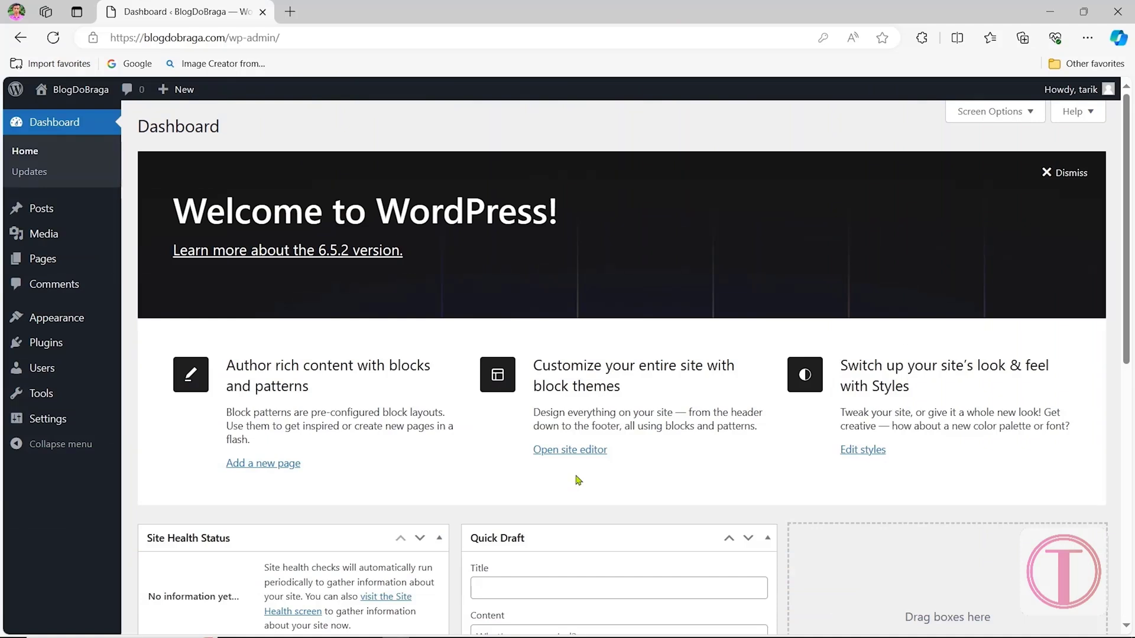
{"action": "left_click", "coordinate": [94, 96]}
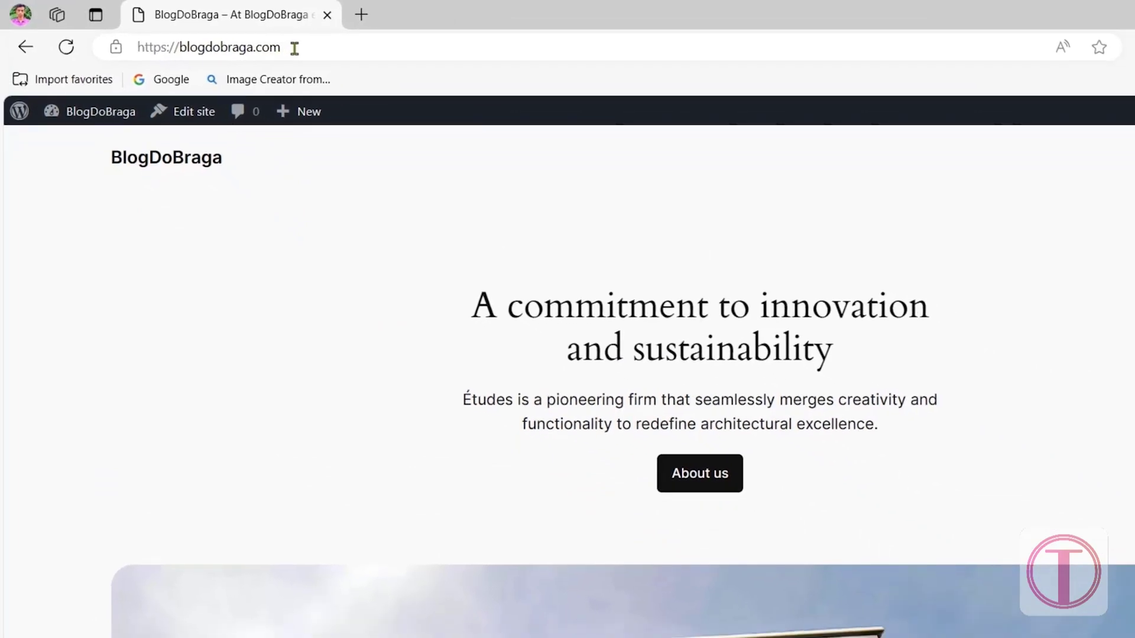
{"action": "scroll", "coordinate": [302, 256], "scroll_direction": "down", "scroll_amount": 5}
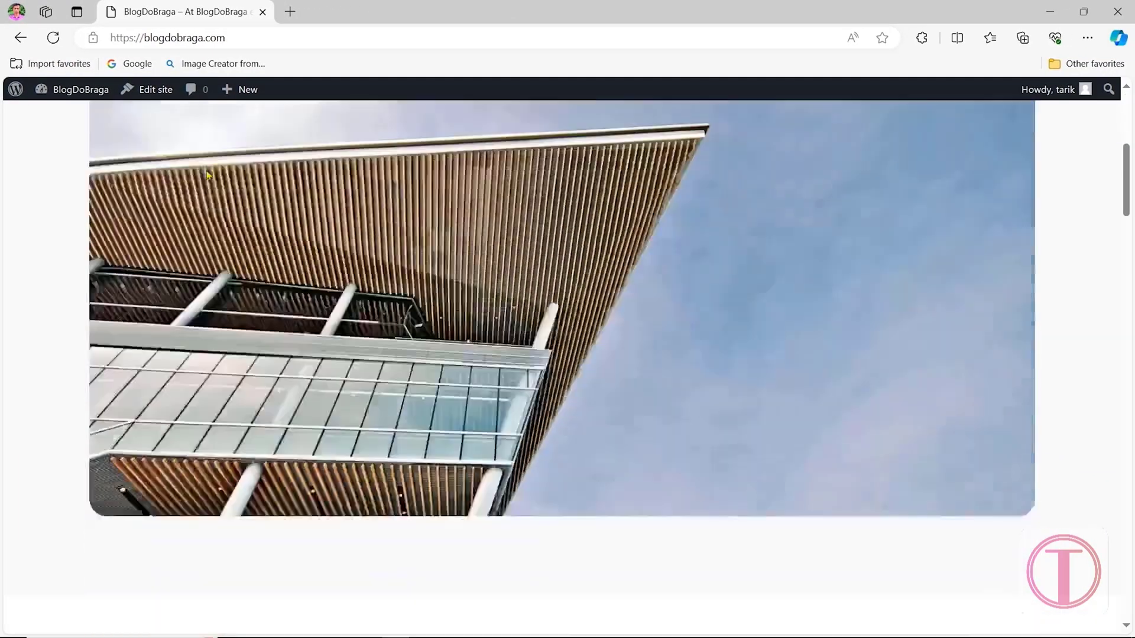
{"action": "scroll", "coordinate": [207, 175], "scroll_direction": "down", "scroll_amount": 20}
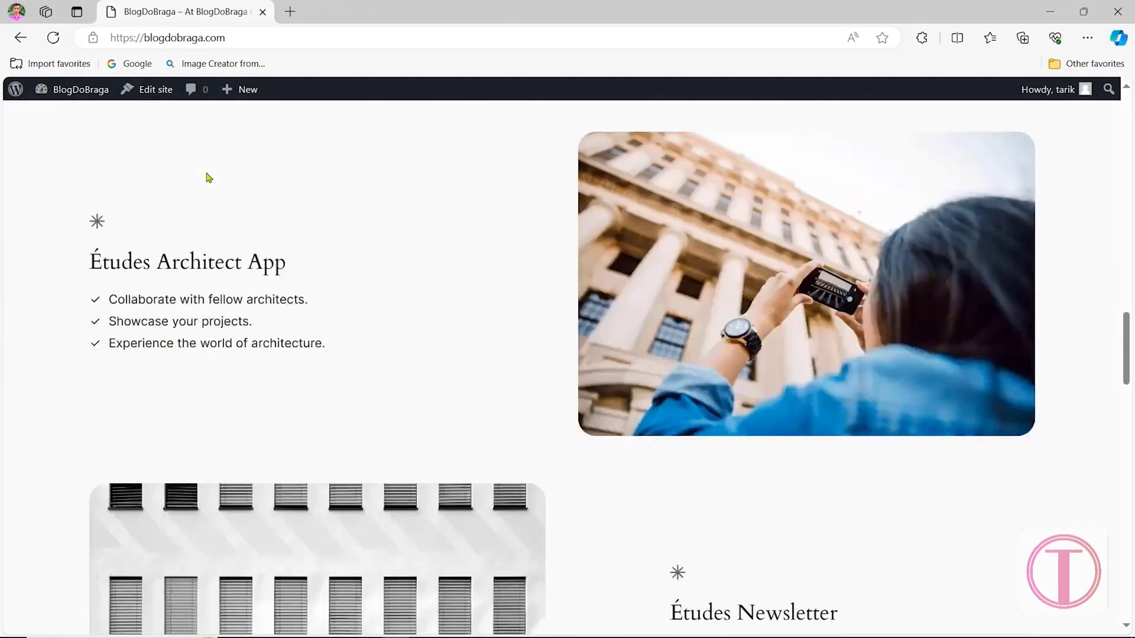
{"action": "scroll", "coordinate": [209, 177], "scroll_direction": "up", "scroll_amount": 20}
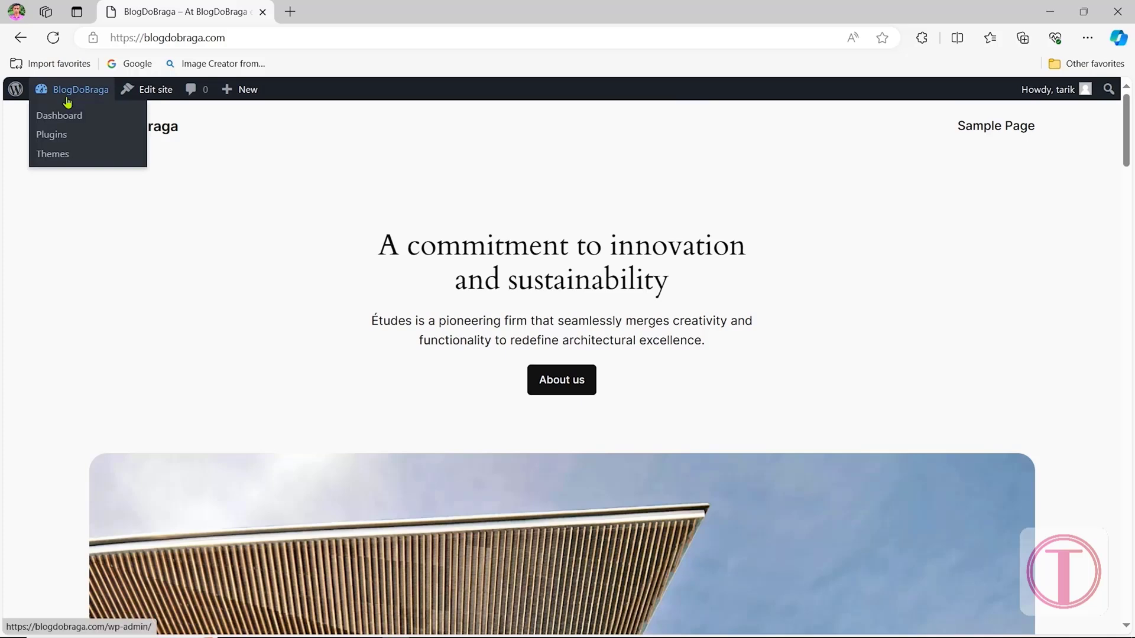
{"action": "left_click", "coordinate": [67, 101]}
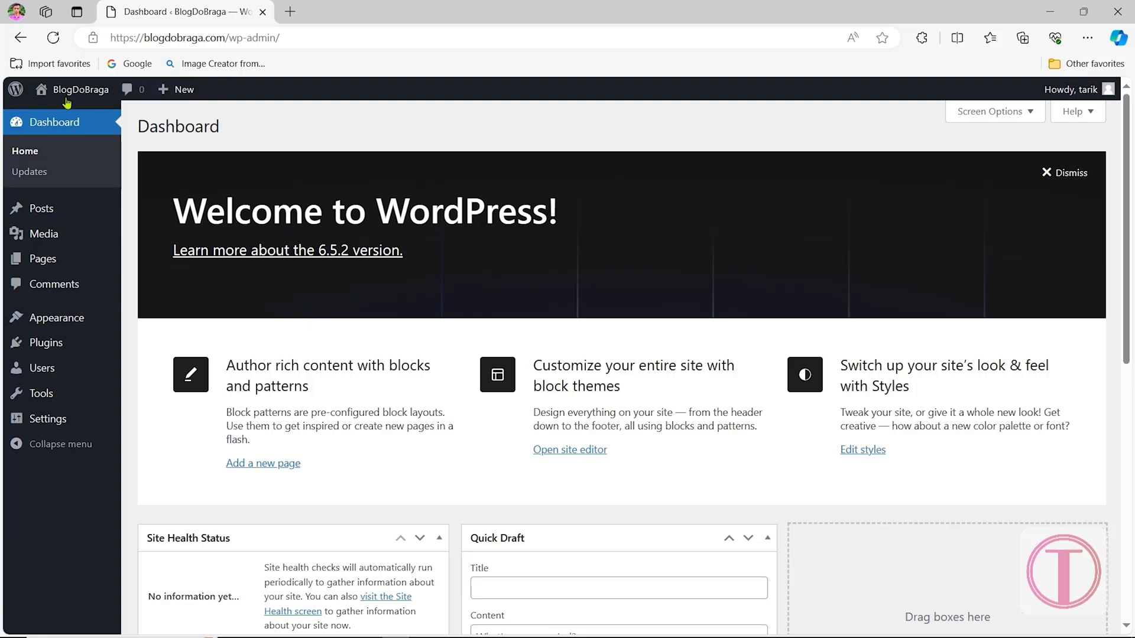
{"action": "mouse_move", "coordinate": [50, 348]}
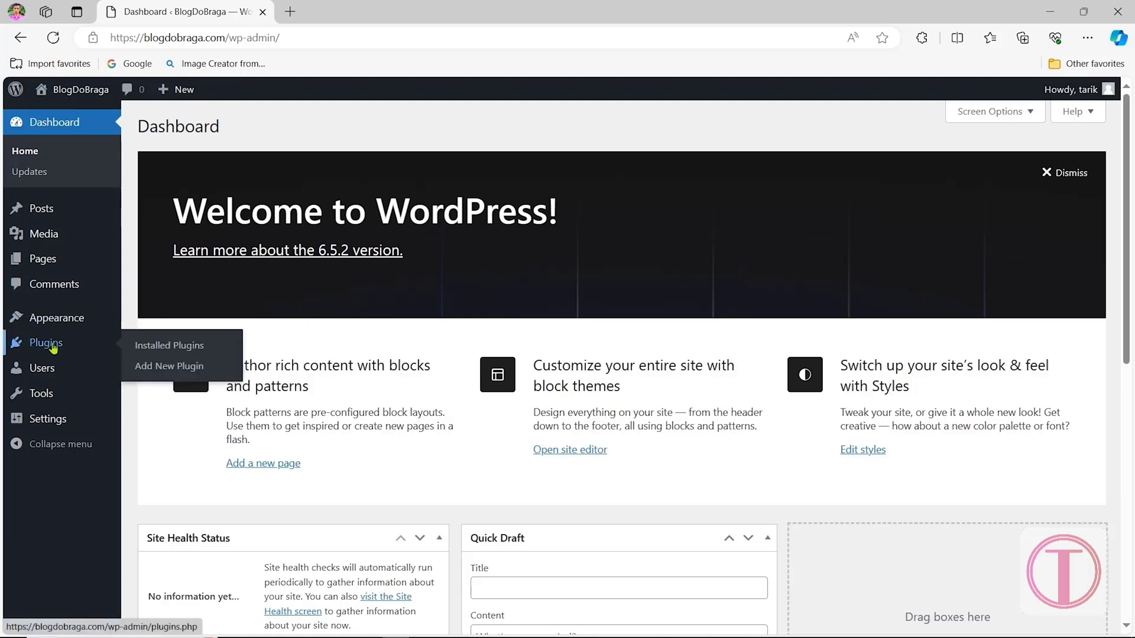
On the new site, search plugins for 'wpvivid', then install and activate WPvivid.
{"action": "left_click", "coordinate": [162, 369]}
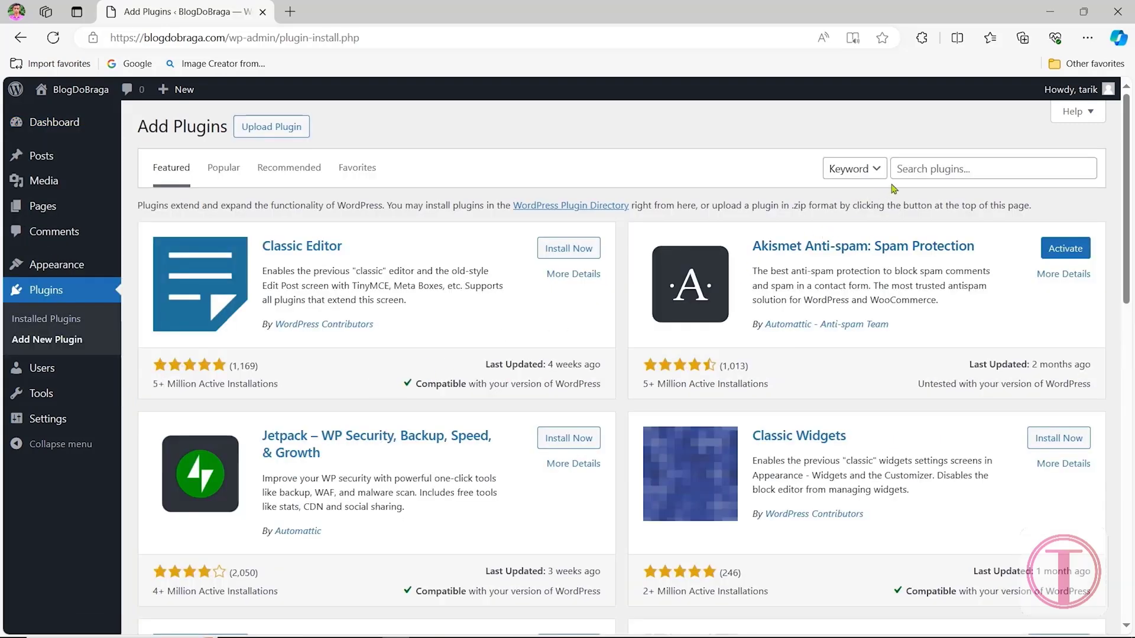
{"action": "left_click", "coordinate": [924, 167]}
{"action": "type", "text": "wpvivid"}
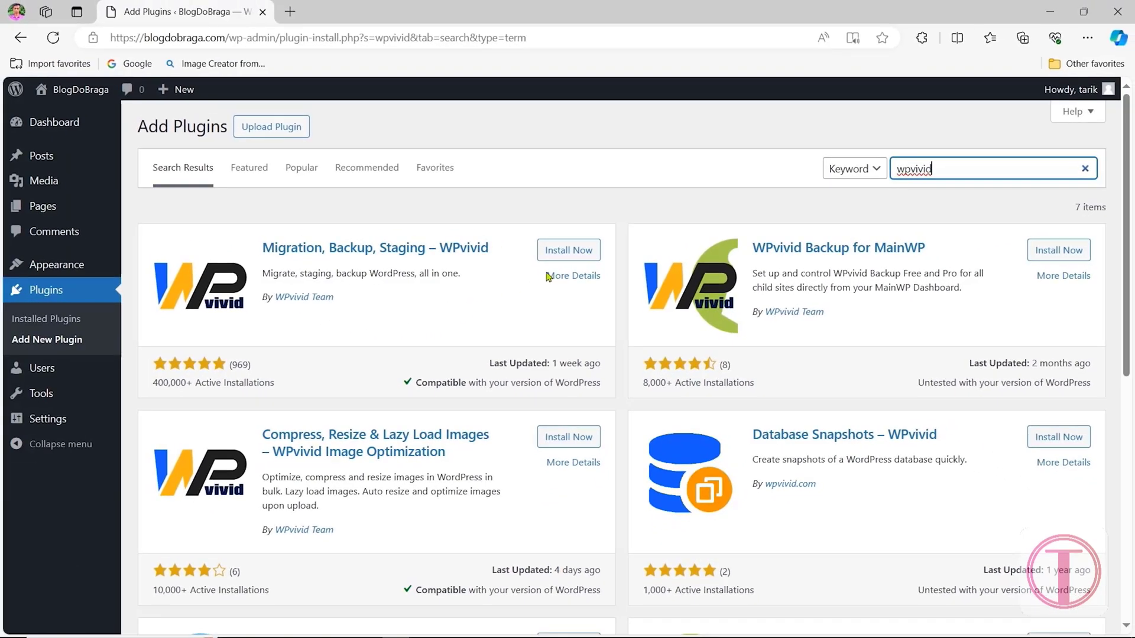
{"action": "left_click", "coordinate": [559, 251]}
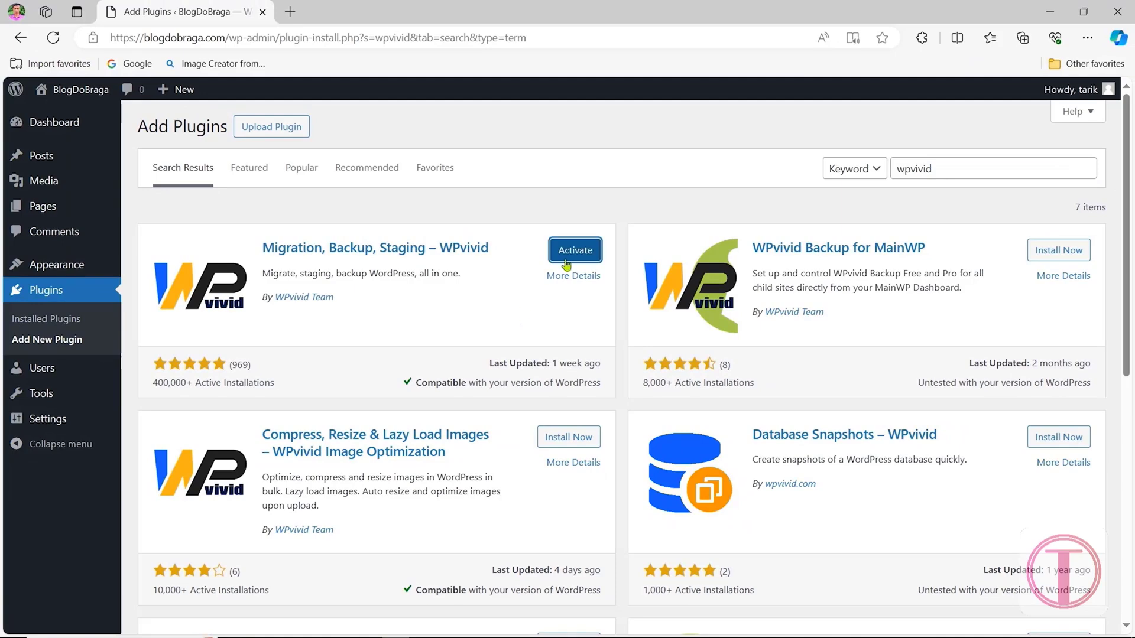
{"action": "left_click", "coordinate": [563, 259]}
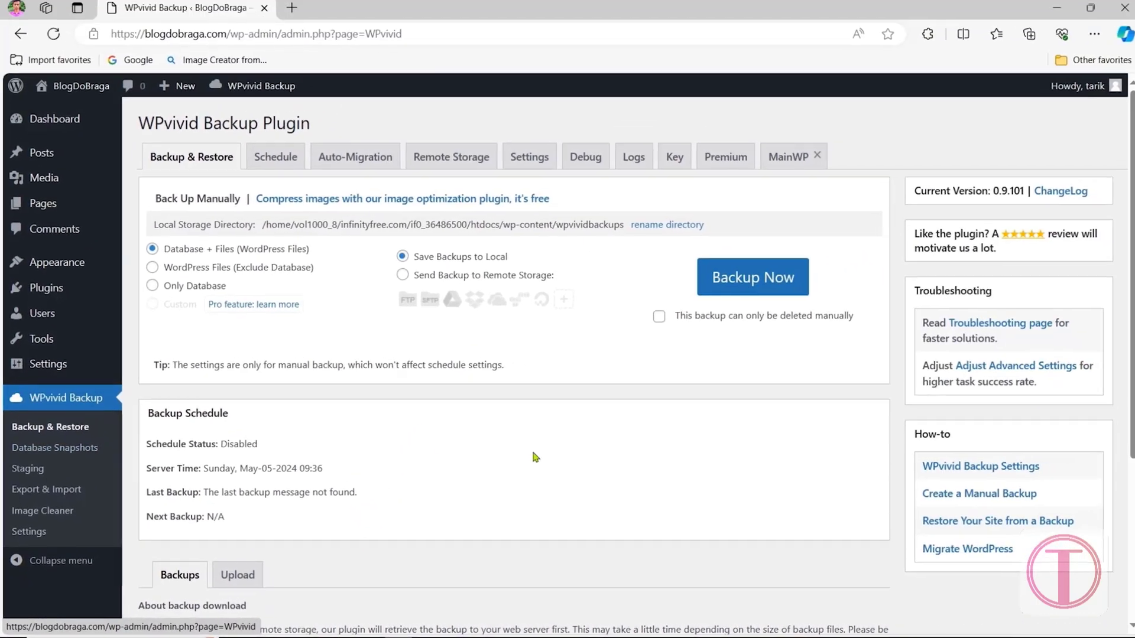
{"action": "scroll", "coordinate": [536, 458], "scroll_direction": "down", "scroll_amount": 3}
{"action": "scroll", "coordinate": [536, 456], "scroll_direction": "down", "scroll_amount": 2}
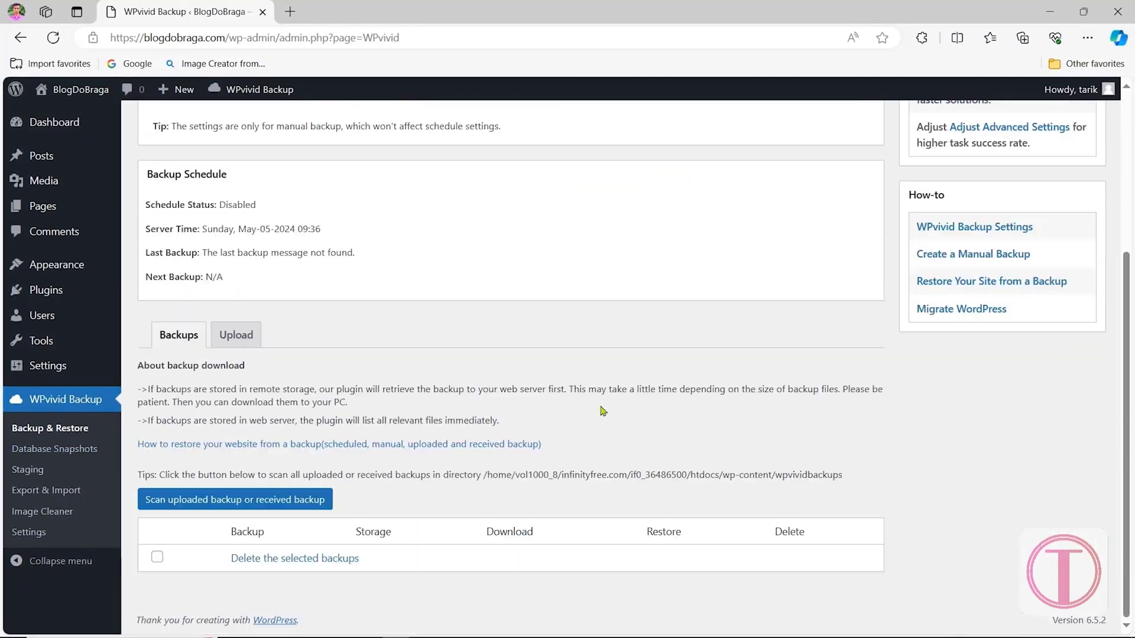
Upload the downloaded backup zip from the Downloads folder through WPvivid's Upload tab.
{"action": "left_click", "coordinate": [236, 335]}
{"action": "scroll", "coordinate": [315, 436], "scroll_direction": "down", "scroll_amount": 4}
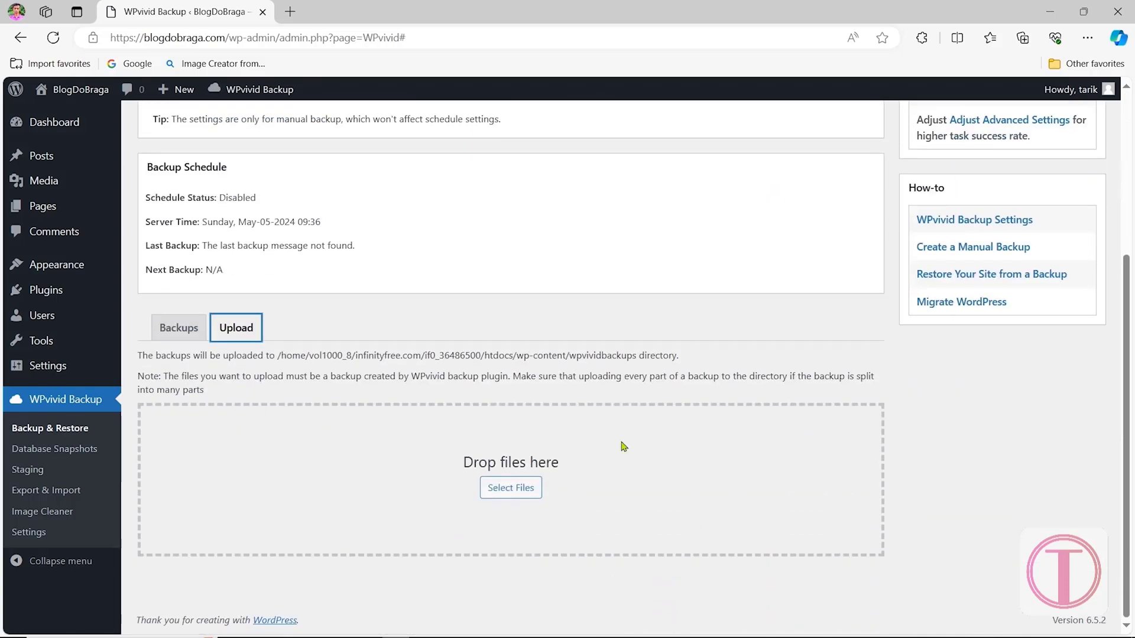
{"action": "left_click", "coordinate": [505, 488]}
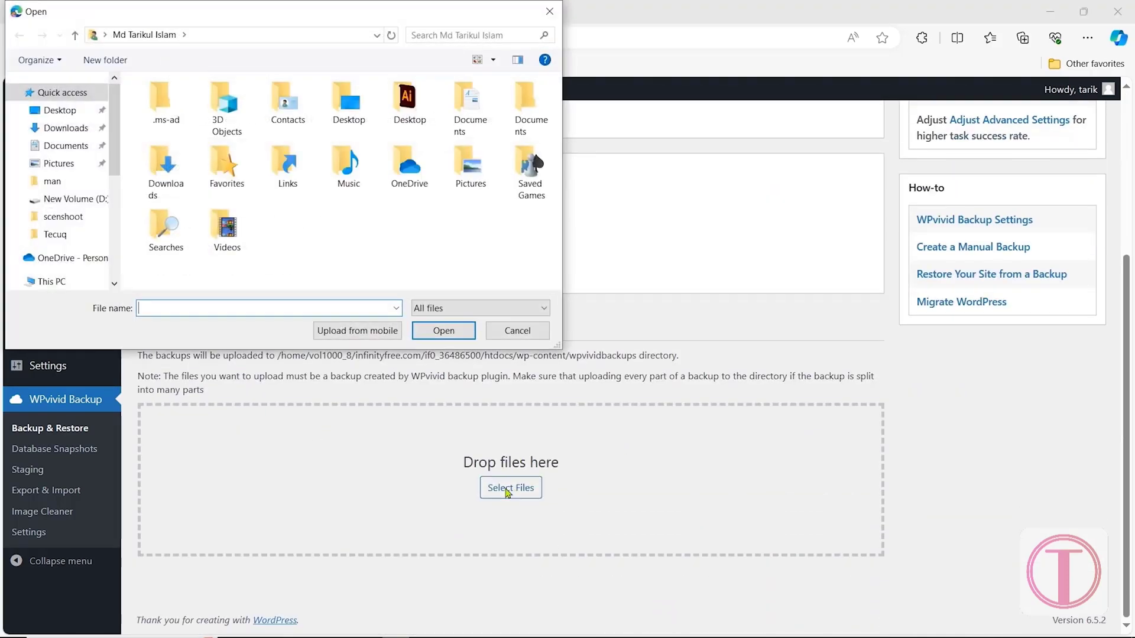
{"action": "left_click", "coordinate": [59, 128]}
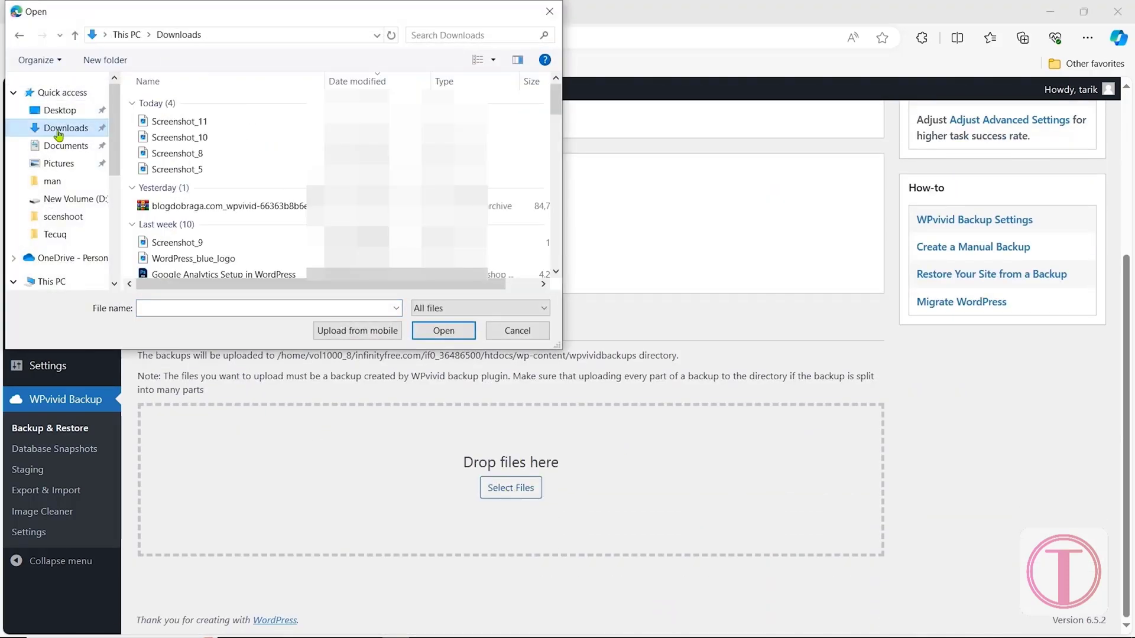
{"action": "left_click", "coordinate": [232, 213]}
{"action": "left_click", "coordinate": [444, 331]}
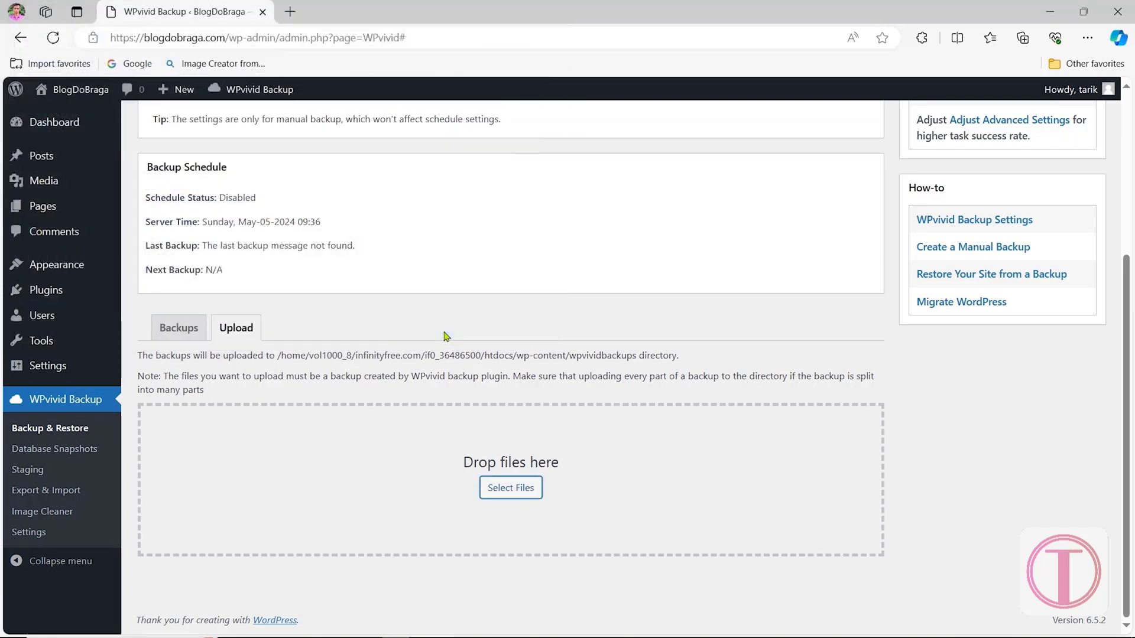
{"action": "scroll", "coordinate": [446, 335], "scroll_direction": "down", "scroll_amount": 1}
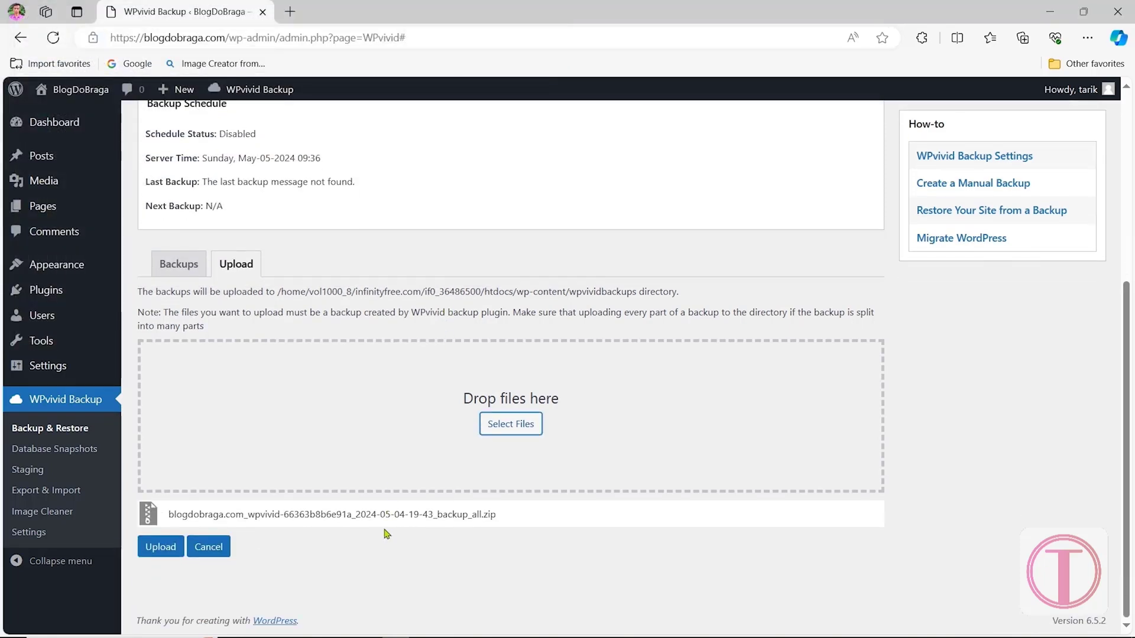
{"action": "left_click", "coordinate": [158, 546]}
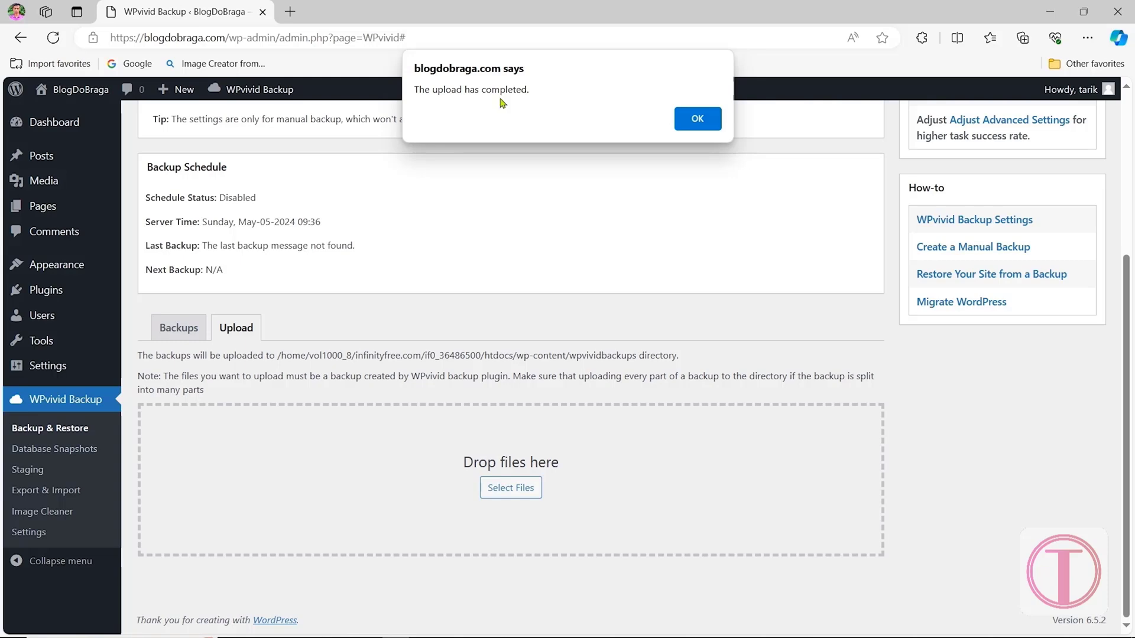
{"action": "left_click", "coordinate": [693, 119]}
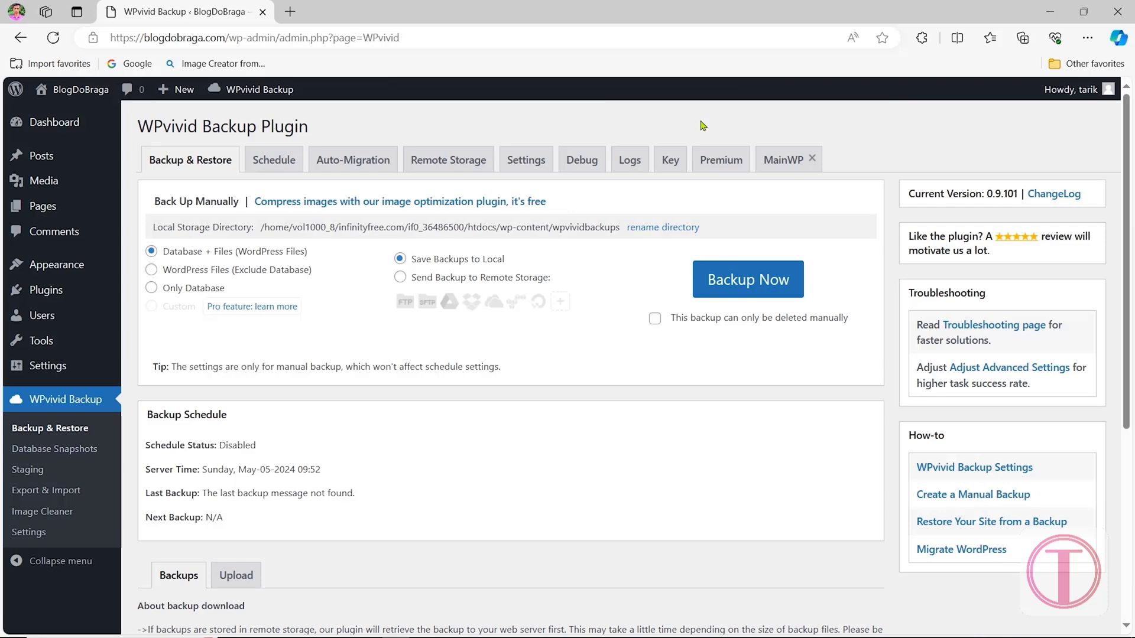
{"action": "scroll", "coordinate": [698, 144], "scroll_direction": "down", "scroll_amount": 5}
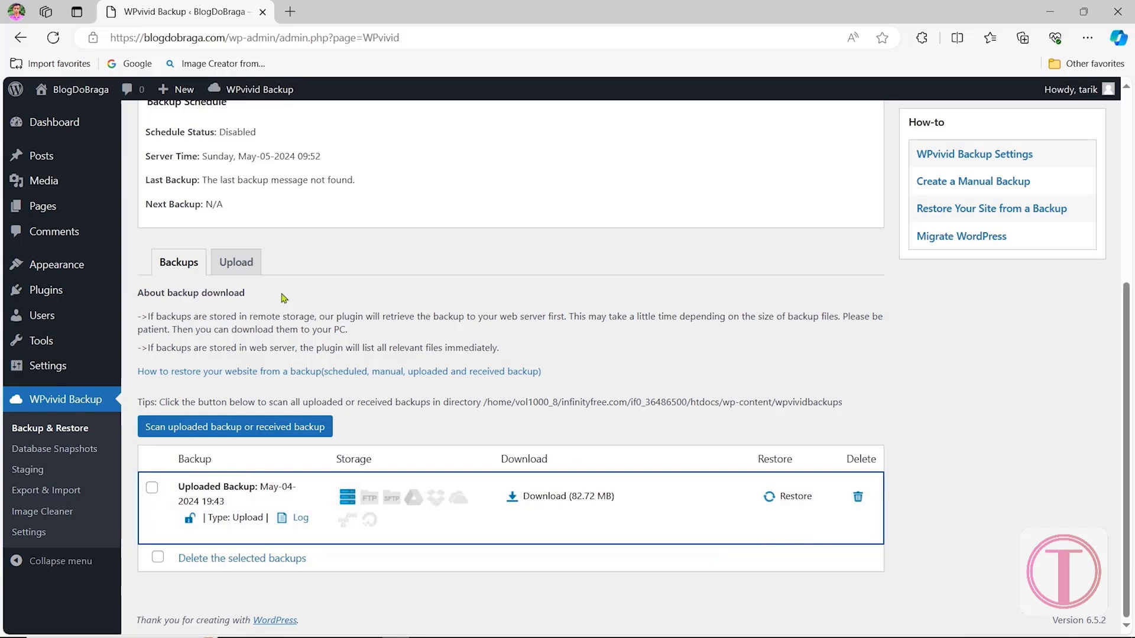
{"action": "mouse_move", "coordinate": [68, 269]}
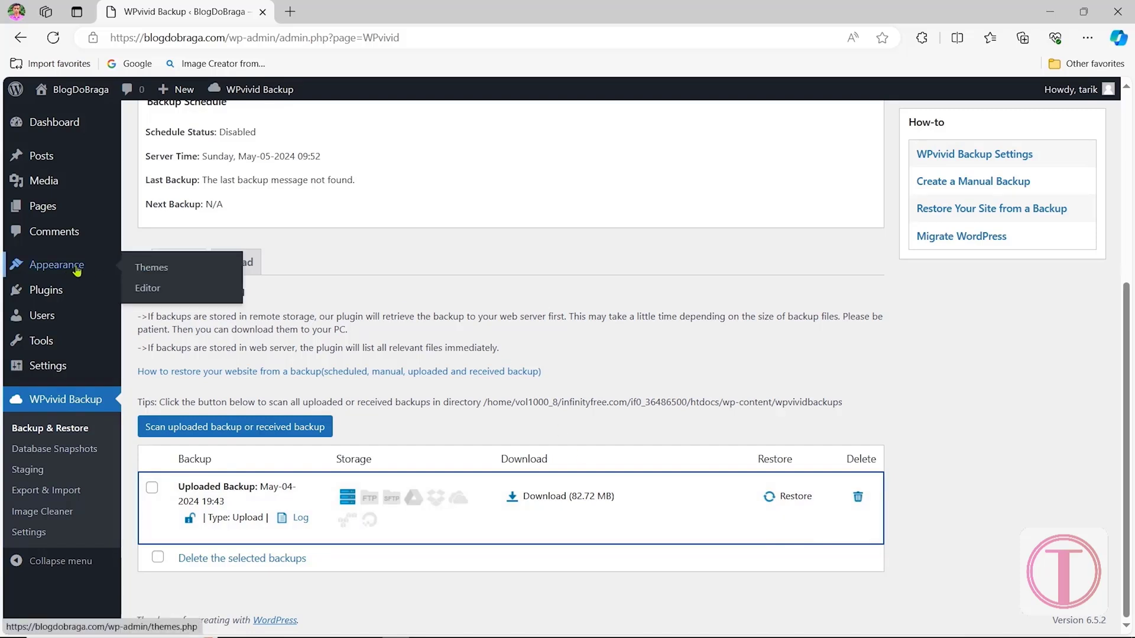
Find the Astra theme among installable themes, preview it, then install and activate it.
{"action": "left_click", "coordinate": [147, 267]}
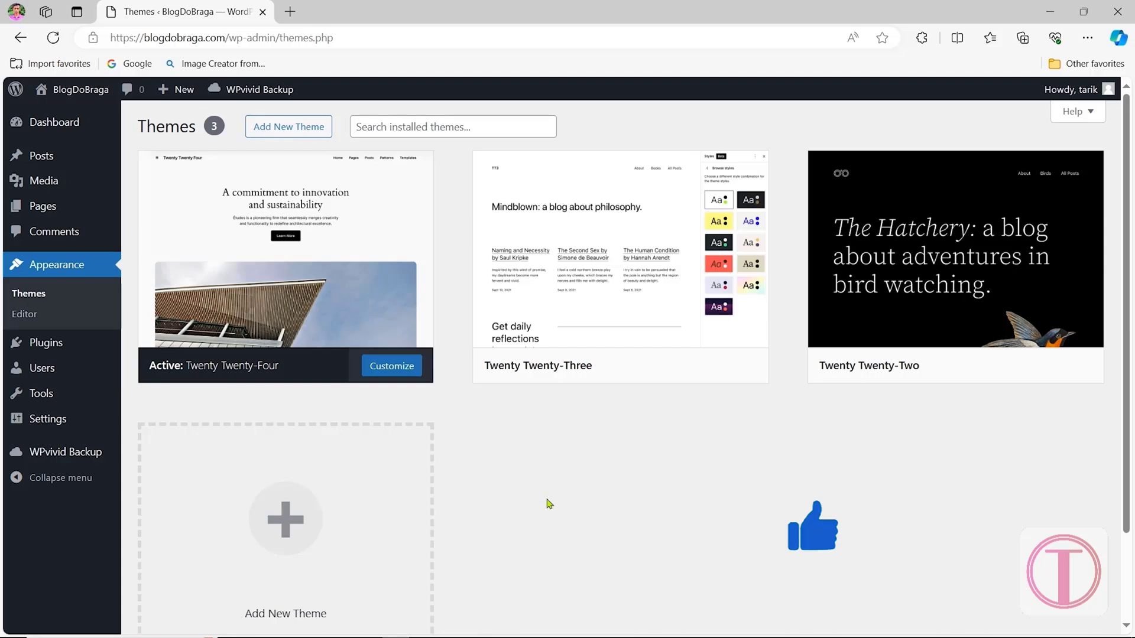
{"action": "left_click", "coordinate": [301, 126]}
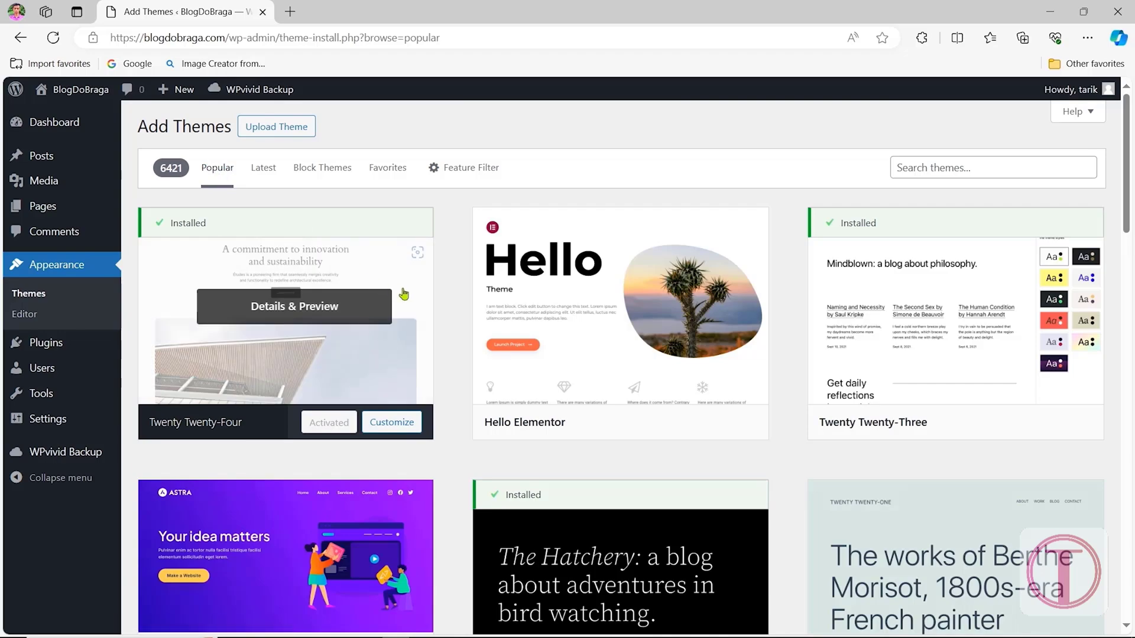
{"action": "scroll", "coordinate": [459, 304], "scroll_direction": "down", "scroll_amount": 5}
{"action": "scroll", "coordinate": [463, 331], "scroll_direction": "up", "scroll_amount": 2}
{"action": "scroll", "coordinate": [462, 331], "scroll_direction": "down", "scroll_amount": 1}
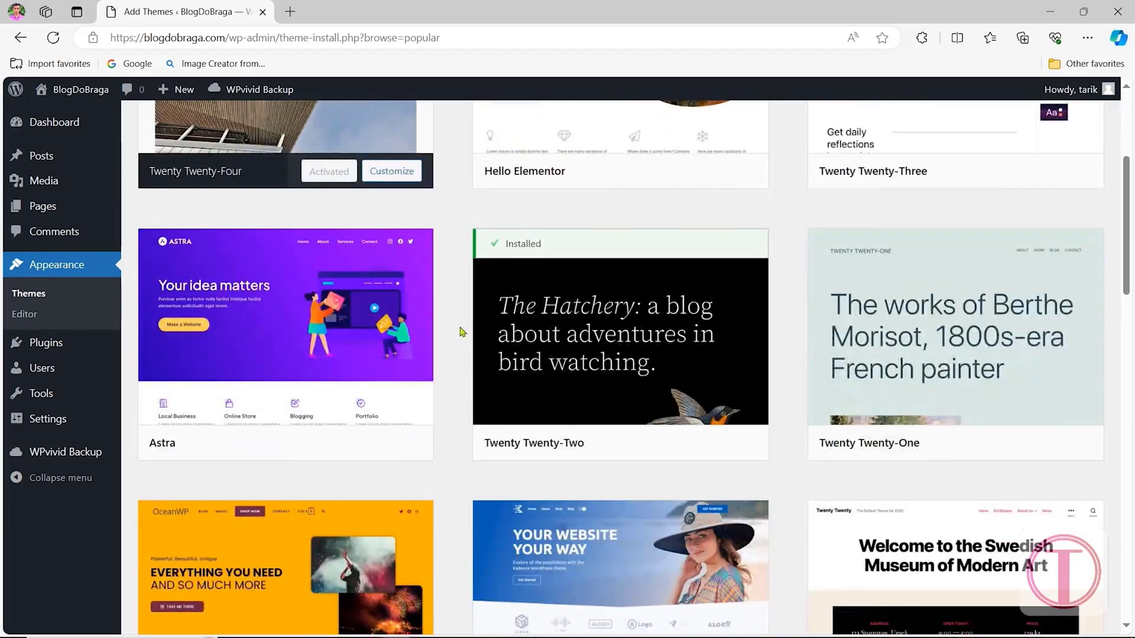
{"action": "mouse_move", "coordinate": [289, 298]}
{"action": "left_click", "coordinate": [279, 329]}
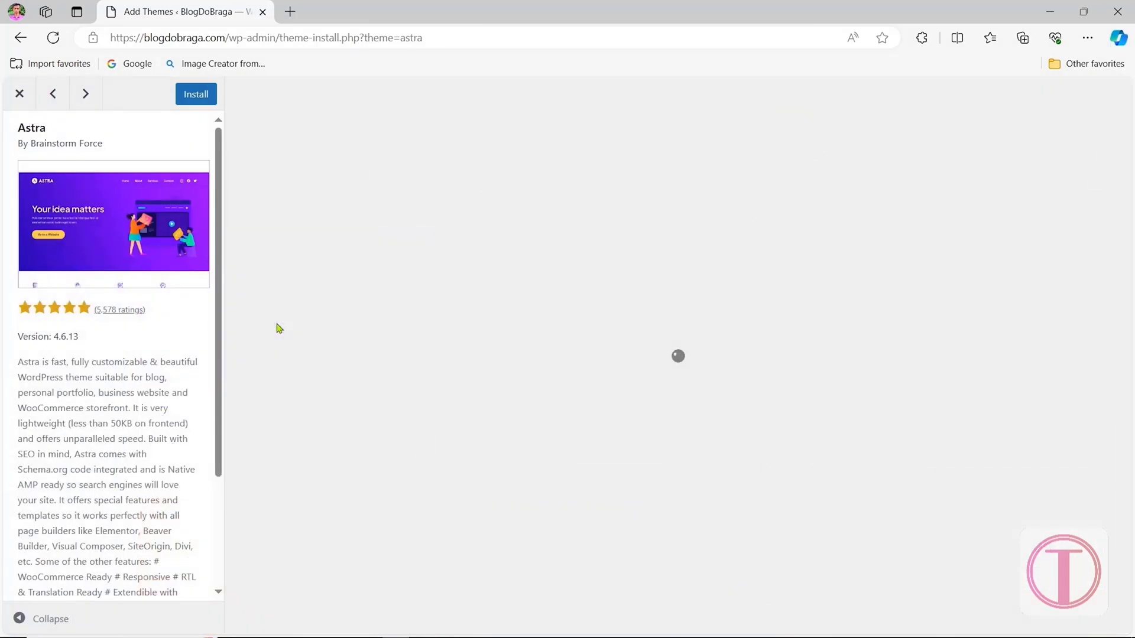
{"action": "scroll", "coordinate": [608, 337], "scroll_direction": "down", "scroll_amount": 6}
{"action": "scroll", "coordinate": [611, 341], "scroll_direction": "down", "scroll_amount": 10}
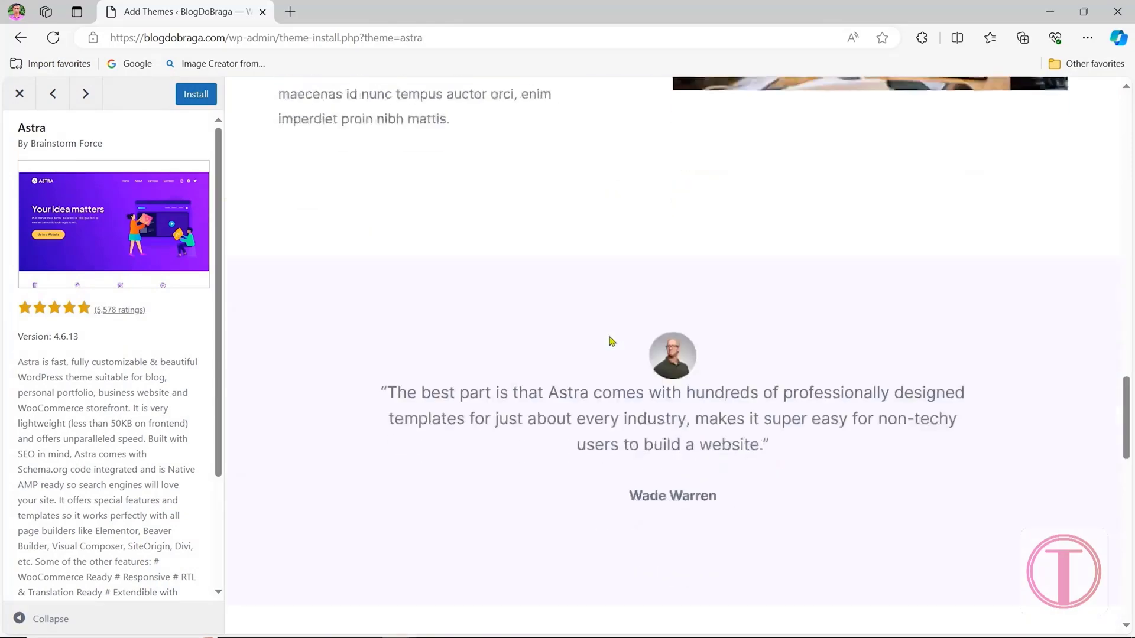
{"action": "left_click", "coordinate": [195, 94]}
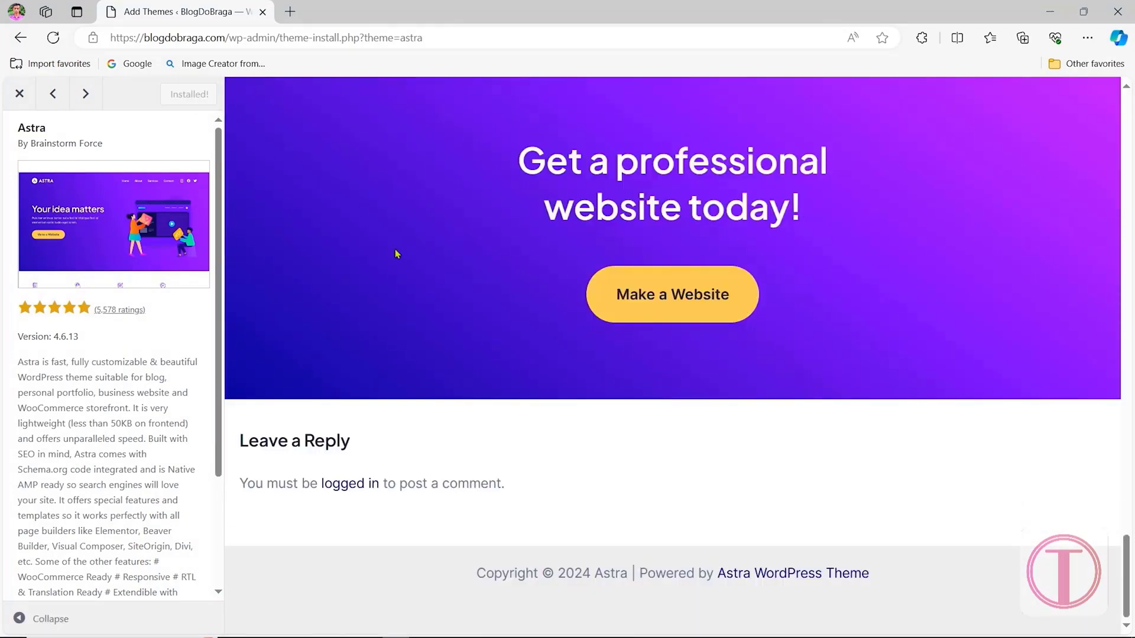
{"action": "left_click", "coordinate": [191, 94]}
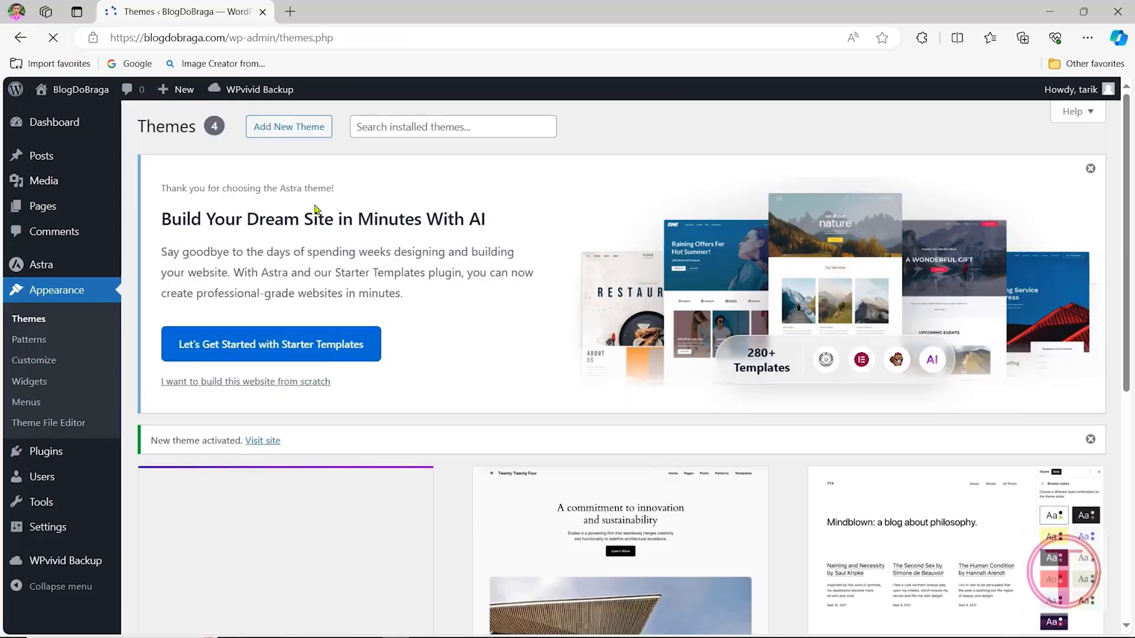
Delete the Twenty Twenty-Four and Twenty Twenty-Three themes.
{"action": "scroll", "coordinate": [634, 353], "scroll_direction": "down", "scroll_amount": 3}
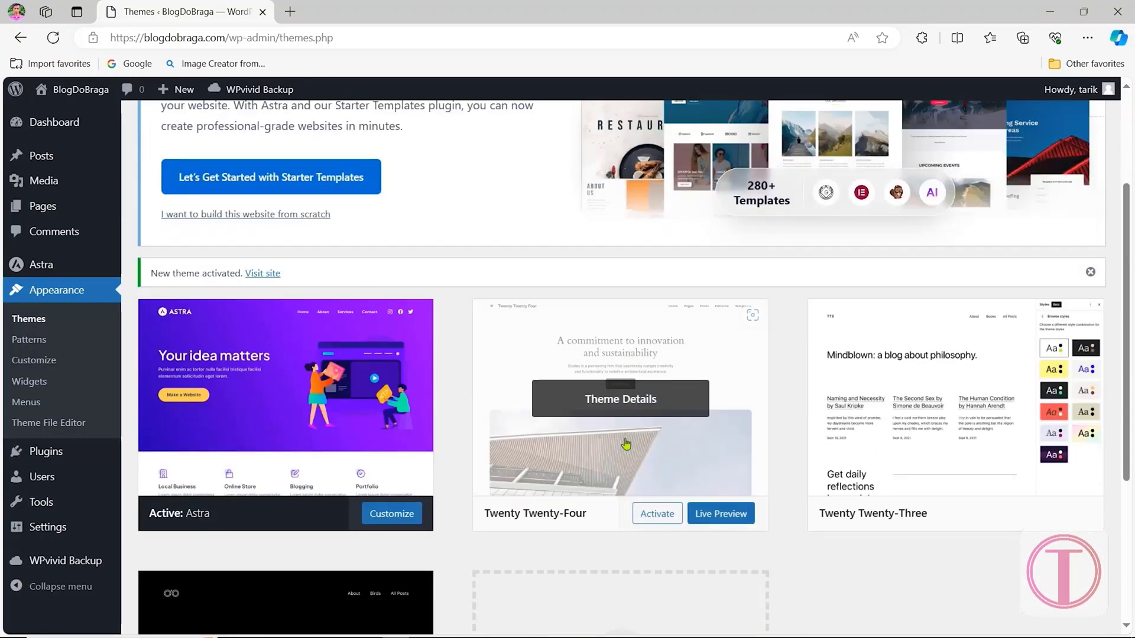
{"action": "left_click", "coordinate": [650, 430]}
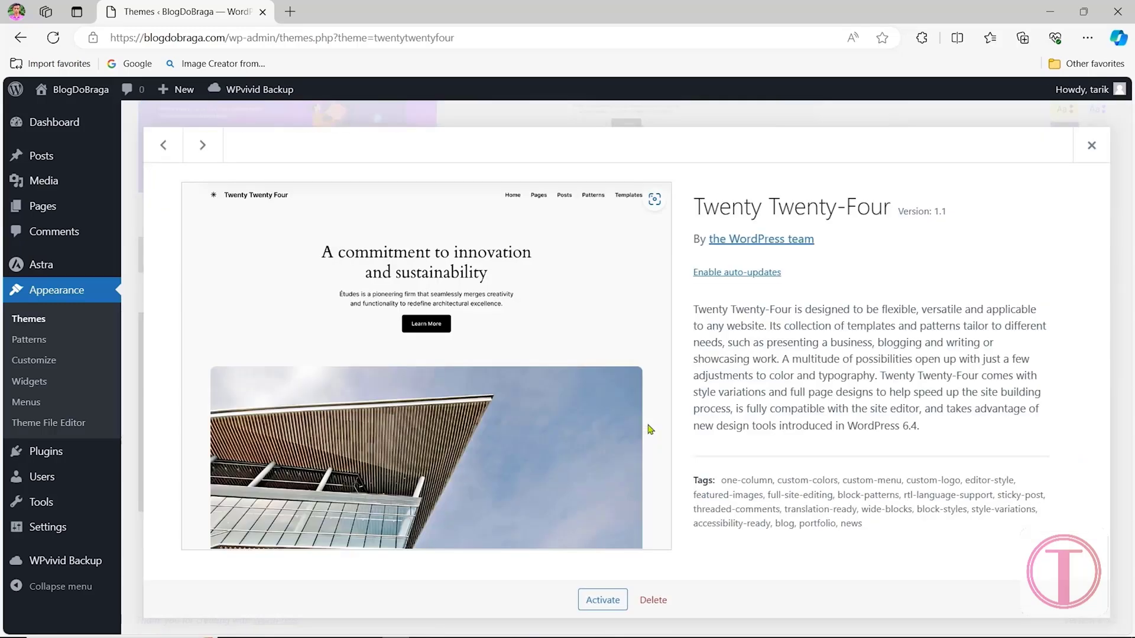
{"action": "left_click", "coordinate": [653, 600]}
{"action": "left_click", "coordinate": [634, 145]}
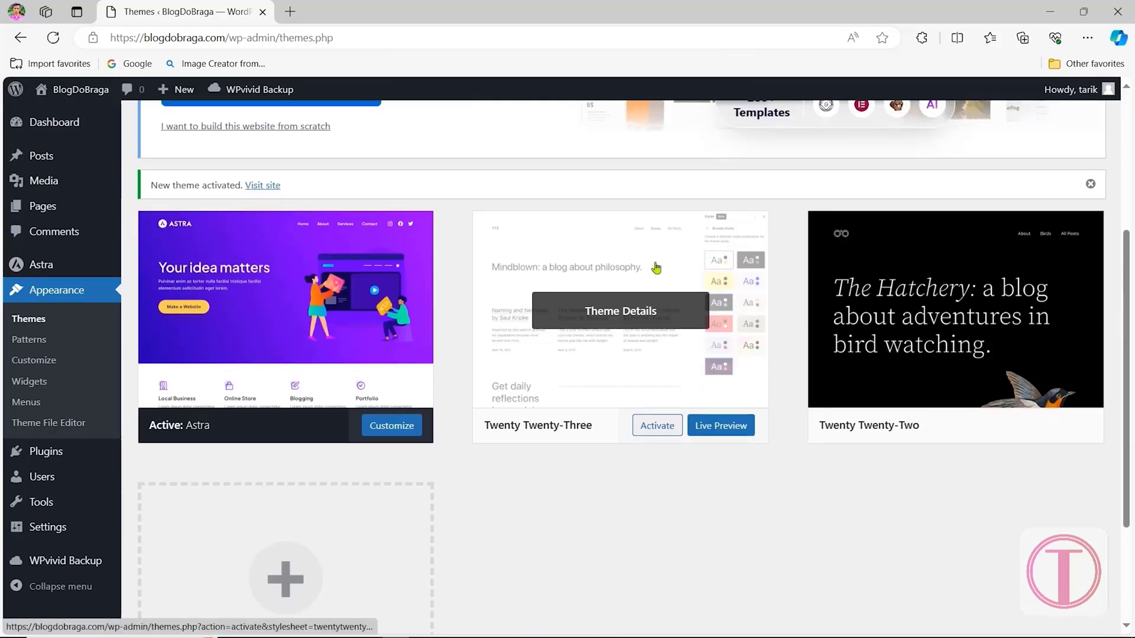
{"action": "left_click", "coordinate": [653, 269]}
{"action": "left_click", "coordinate": [653, 599]}
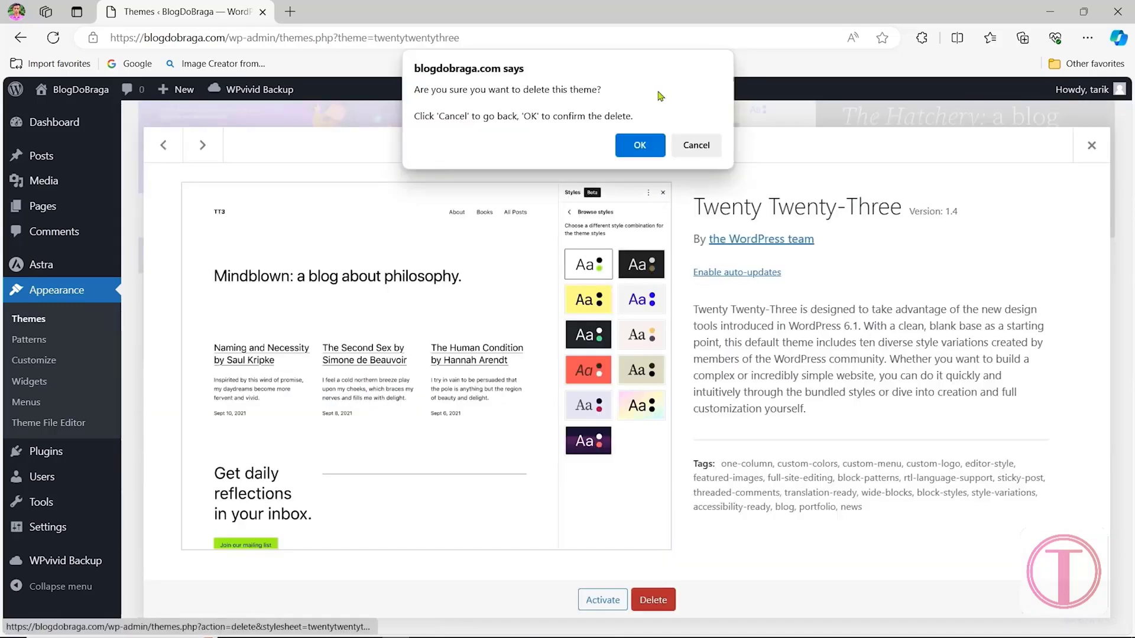
{"action": "left_click", "coordinate": [640, 144]}
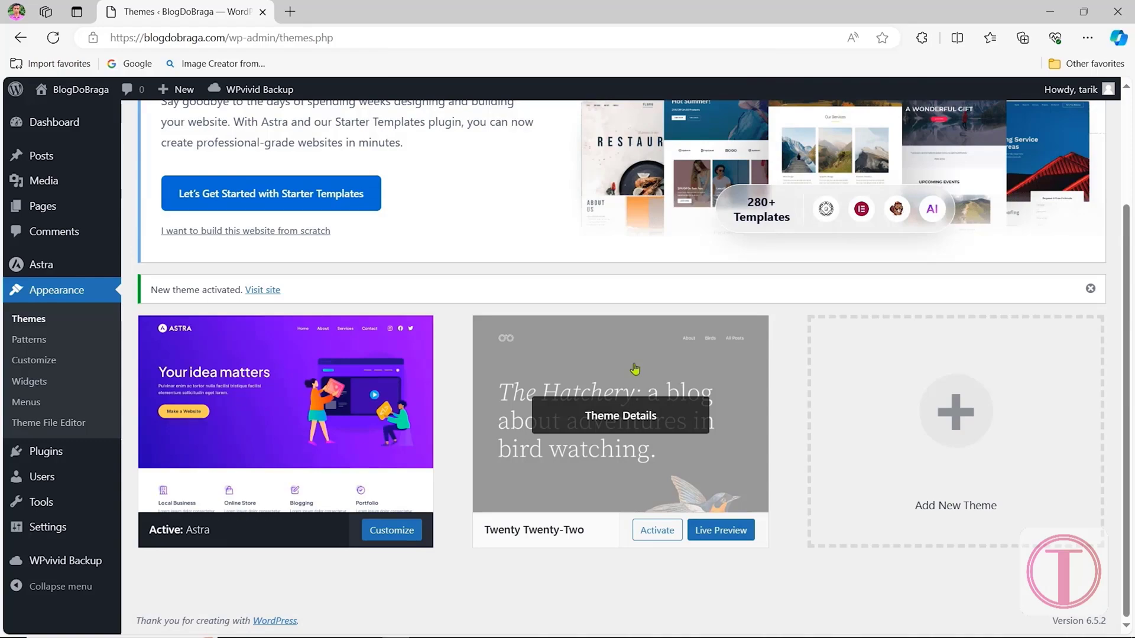
Delete the Twenty Twenty-Two theme, leaving Astra as the only installed theme.
{"action": "left_click", "coordinate": [625, 390]}
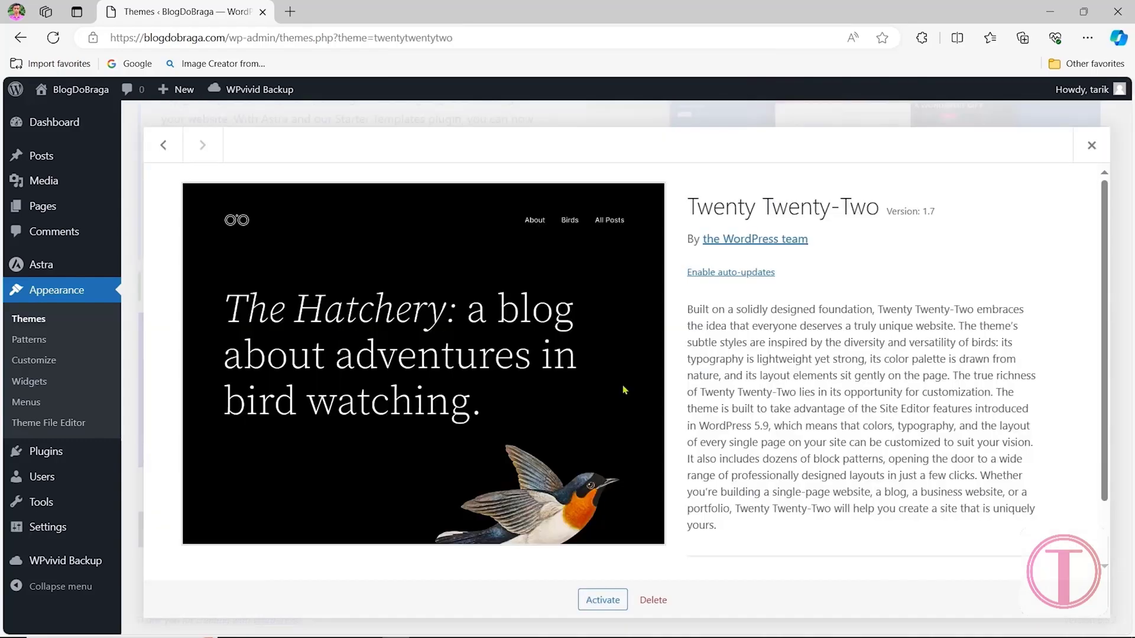
{"action": "scroll", "coordinate": [625, 390], "scroll_direction": "down", "scroll_amount": 1}
{"action": "left_click", "coordinate": [653, 600]}
{"action": "left_click", "coordinate": [640, 145]}
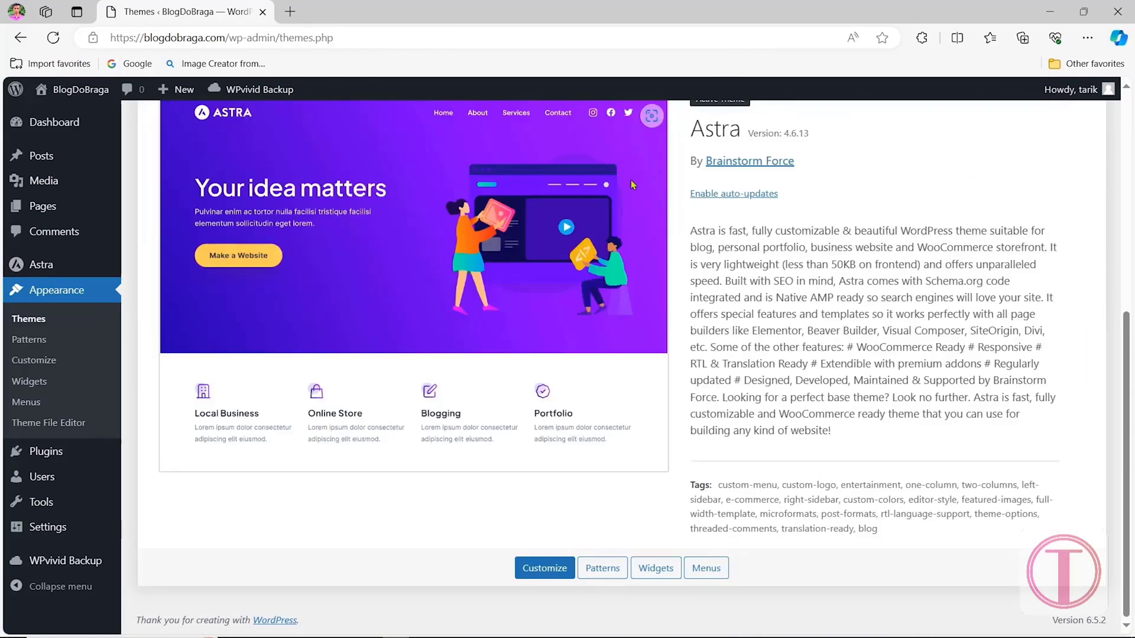
{"action": "scroll", "coordinate": [580, 450], "scroll_direction": "up", "scroll_amount": 6}
{"action": "scroll", "coordinate": [580, 449], "scroll_direction": "down", "scroll_amount": 1}
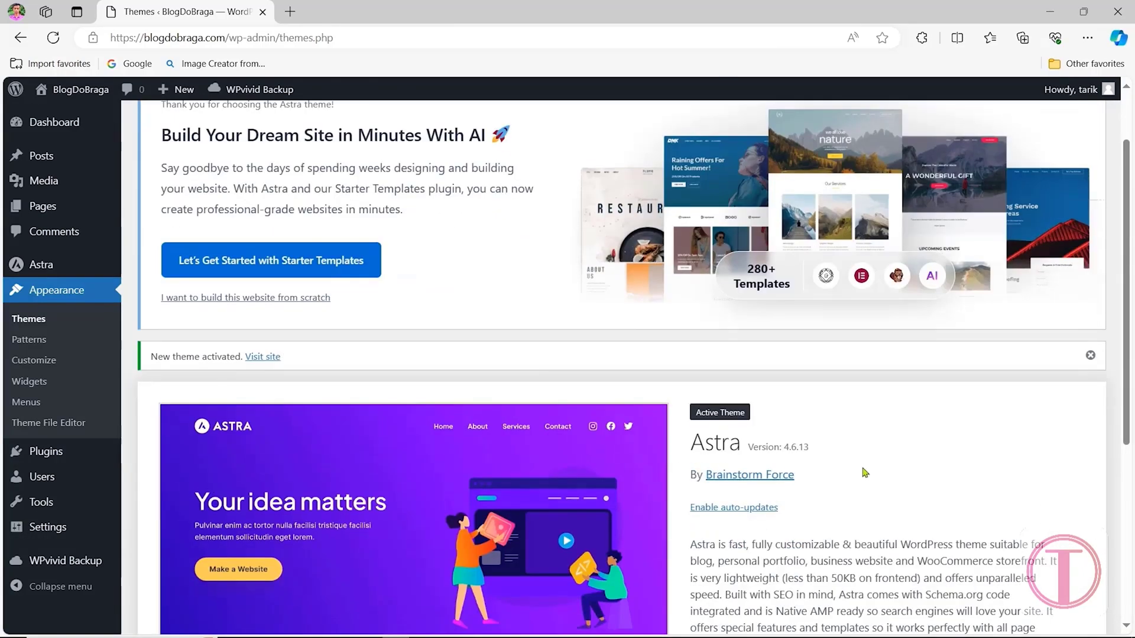
{"action": "scroll", "coordinate": [942, 471], "scroll_direction": "down", "scroll_amount": 5}
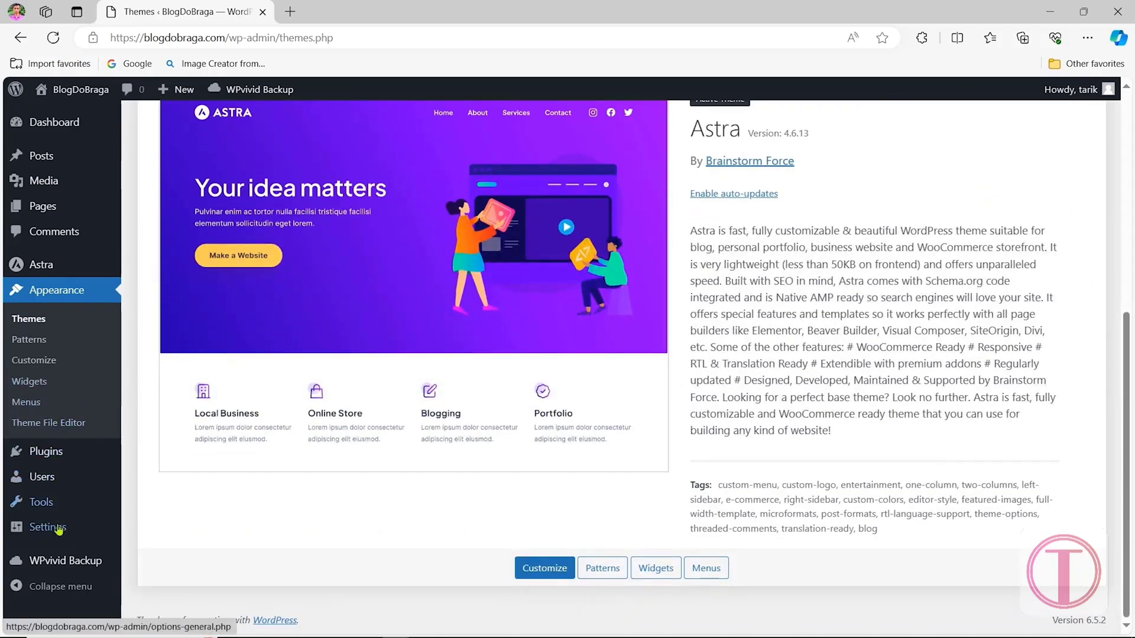
{"action": "mouse_move", "coordinate": [62, 562]}
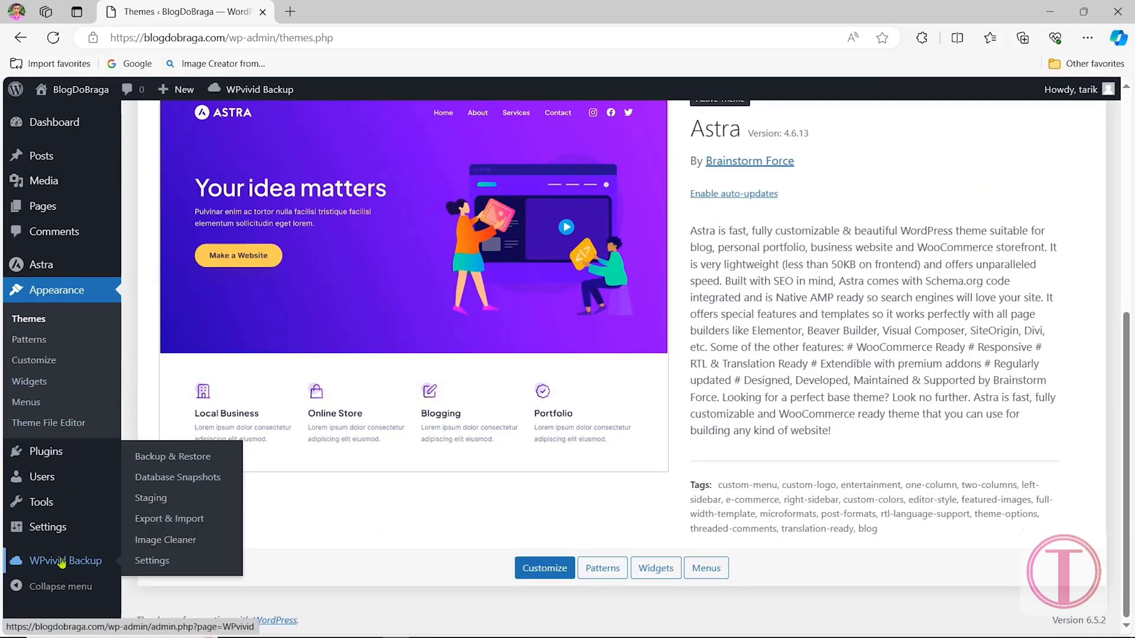
Restore the site from the uploaded May-04-2024 19:43 backup and acknowledge the completion message.
{"action": "left_click", "coordinate": [164, 458]}
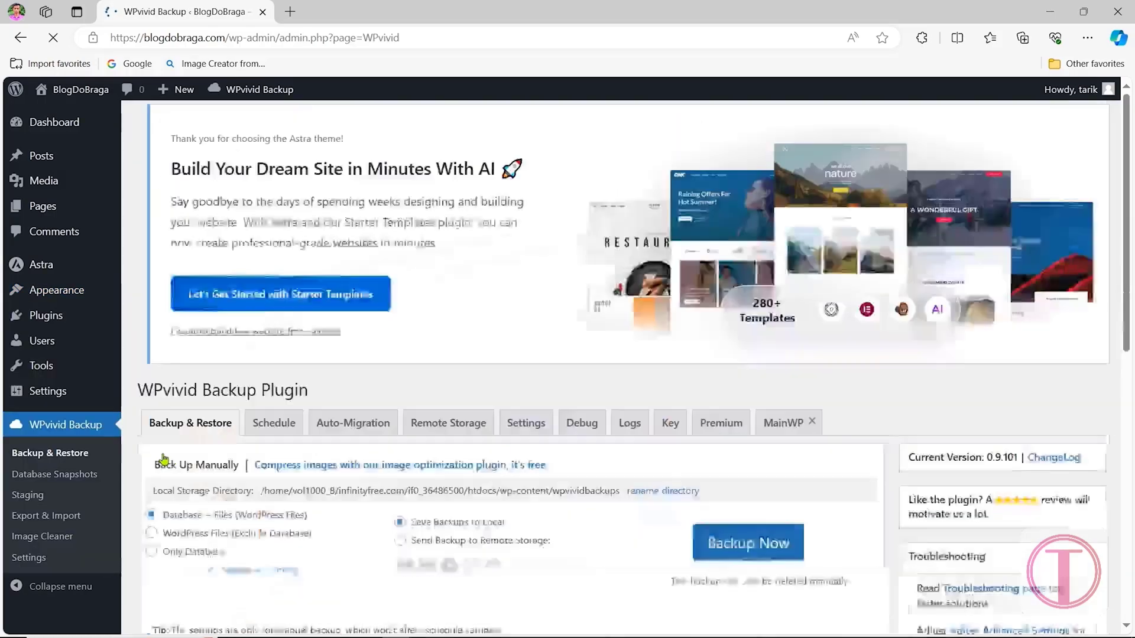
{"action": "scroll", "coordinate": [377, 438], "scroll_direction": "down", "scroll_amount": 5}
{"action": "scroll", "coordinate": [376, 438], "scroll_direction": "down", "scroll_amount": 4}
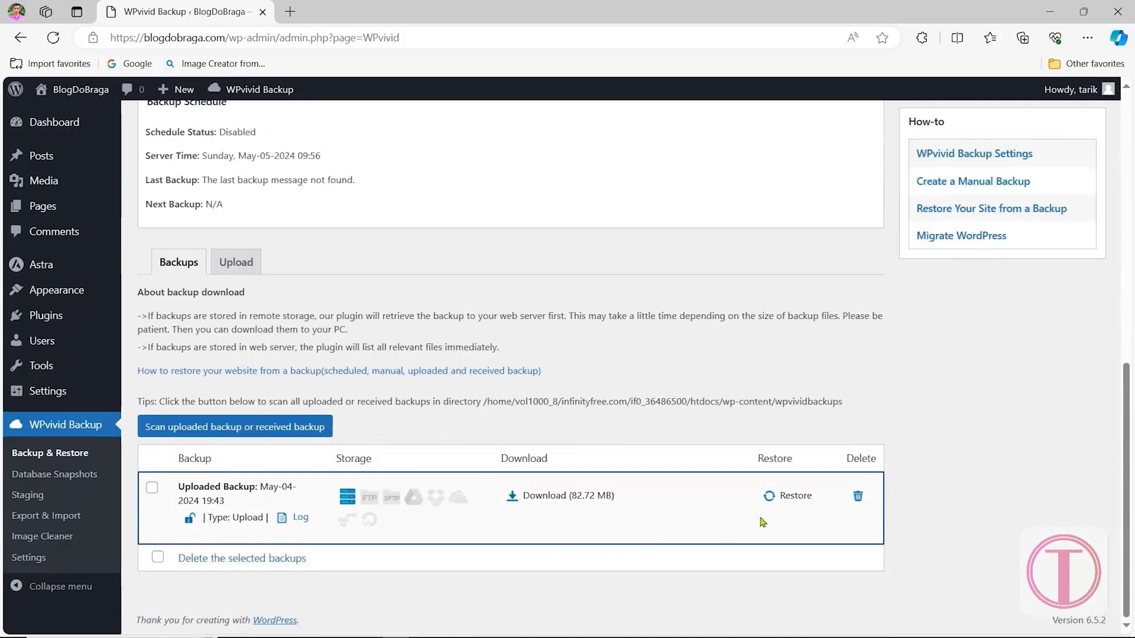
{"action": "left_click", "coordinate": [778, 500]}
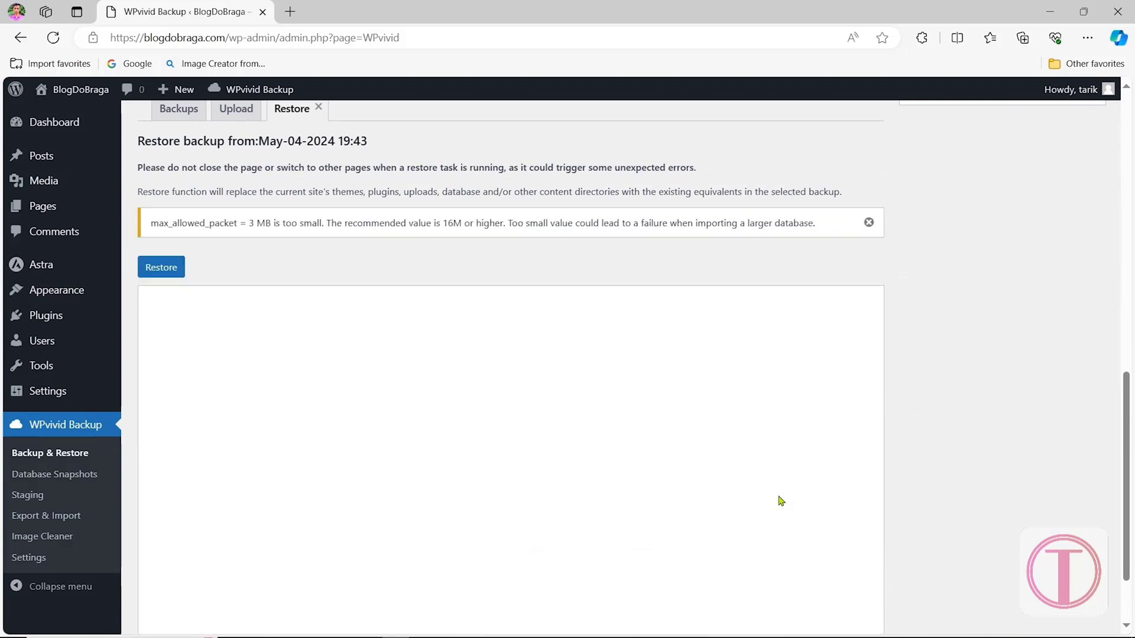
{"action": "left_click", "coordinate": [161, 269]}
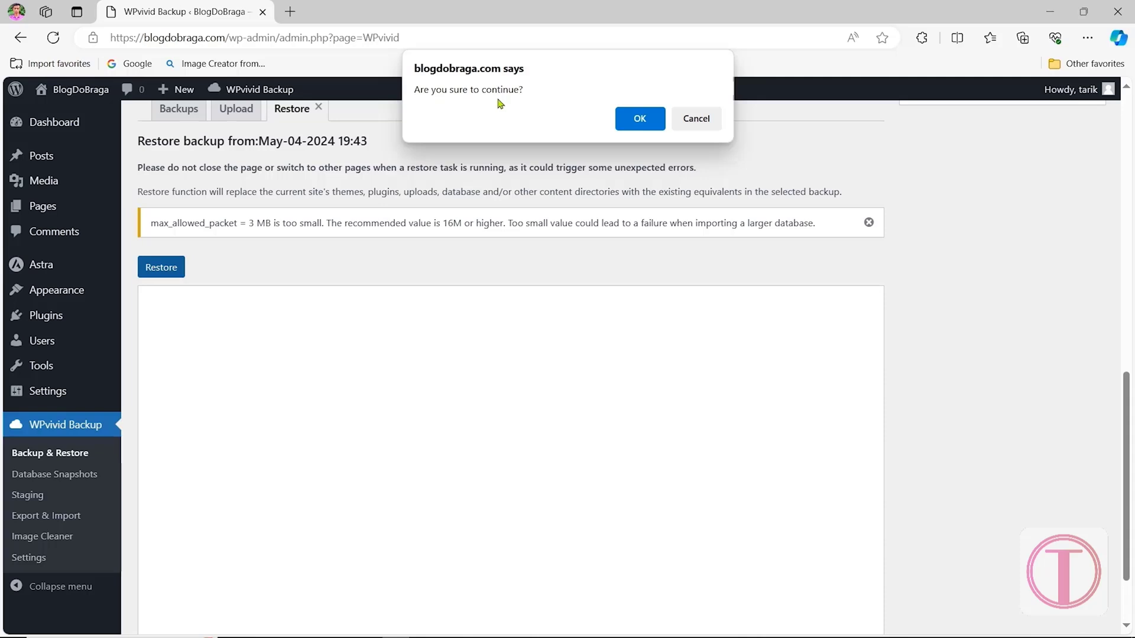
{"action": "left_click", "coordinate": [634, 119]}
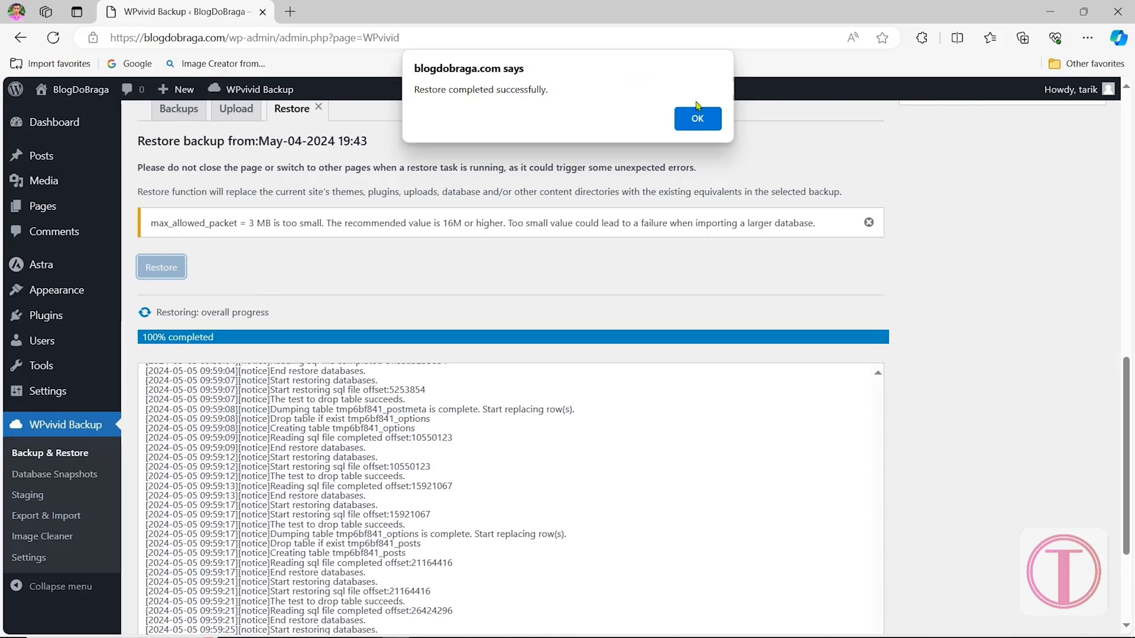
{"action": "left_click", "coordinate": [701, 121]}
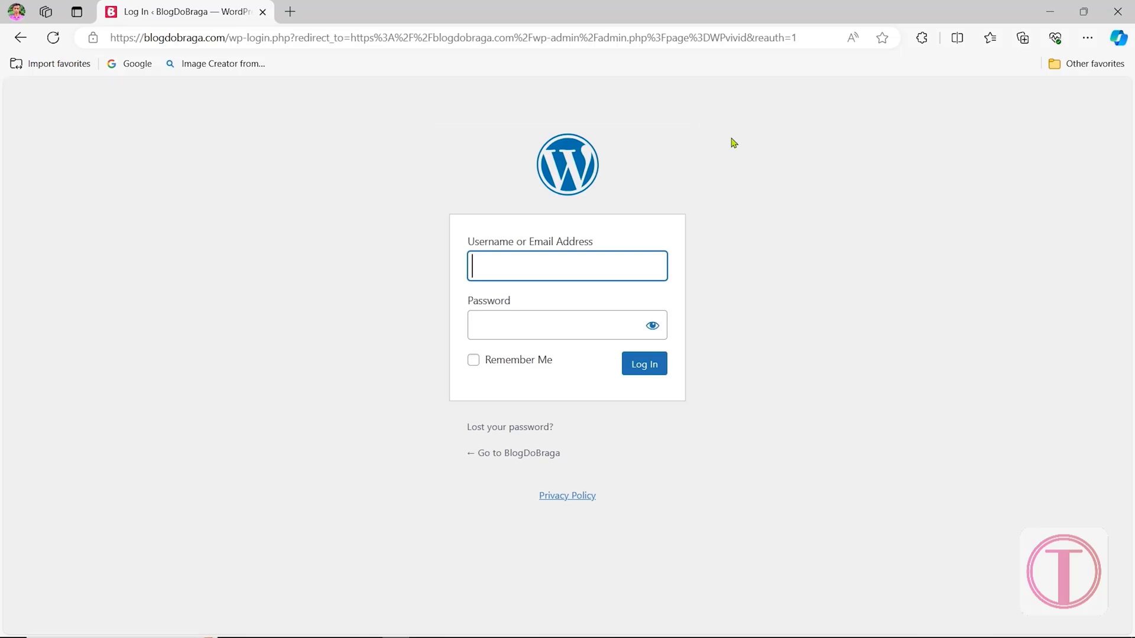
Sign in with the saved username and password, Remember Me ticked, declining Edge's password save.
{"action": "type", "text": "tarik"}
{"action": "left_click", "coordinate": [506, 321]}
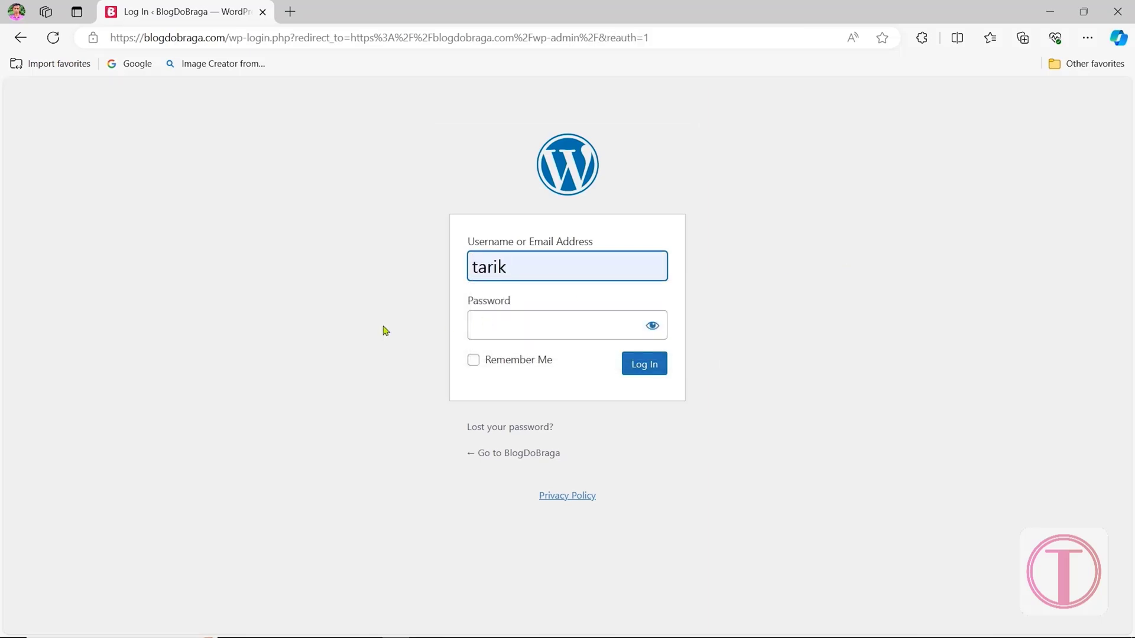
{"action": "left_click", "coordinate": [510, 328]}
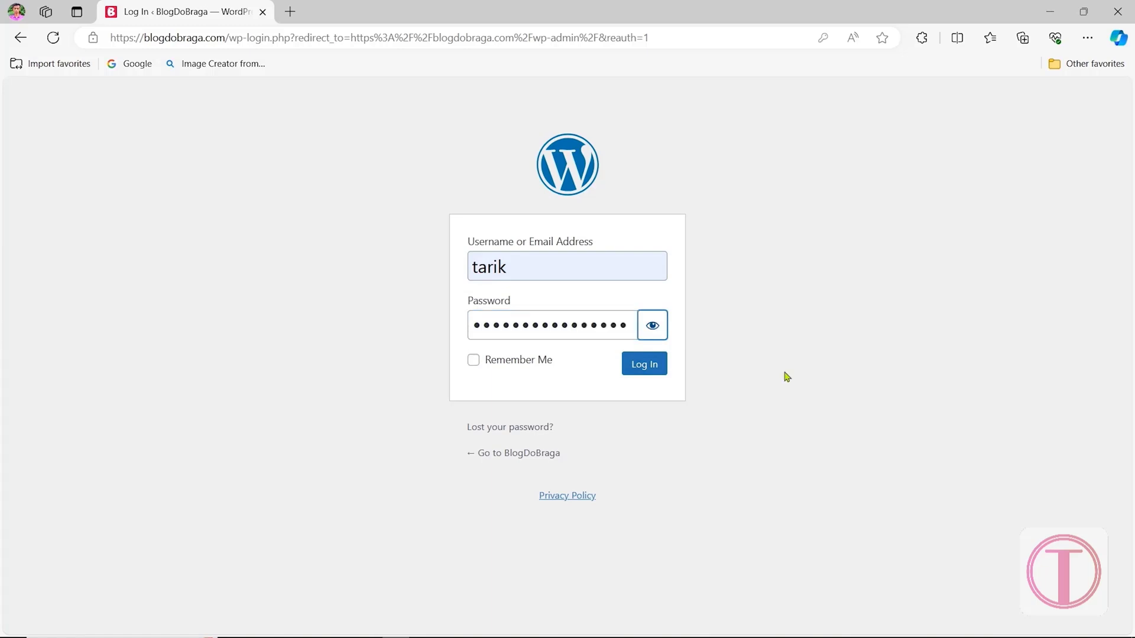
{"action": "left_click", "coordinate": [472, 360]}
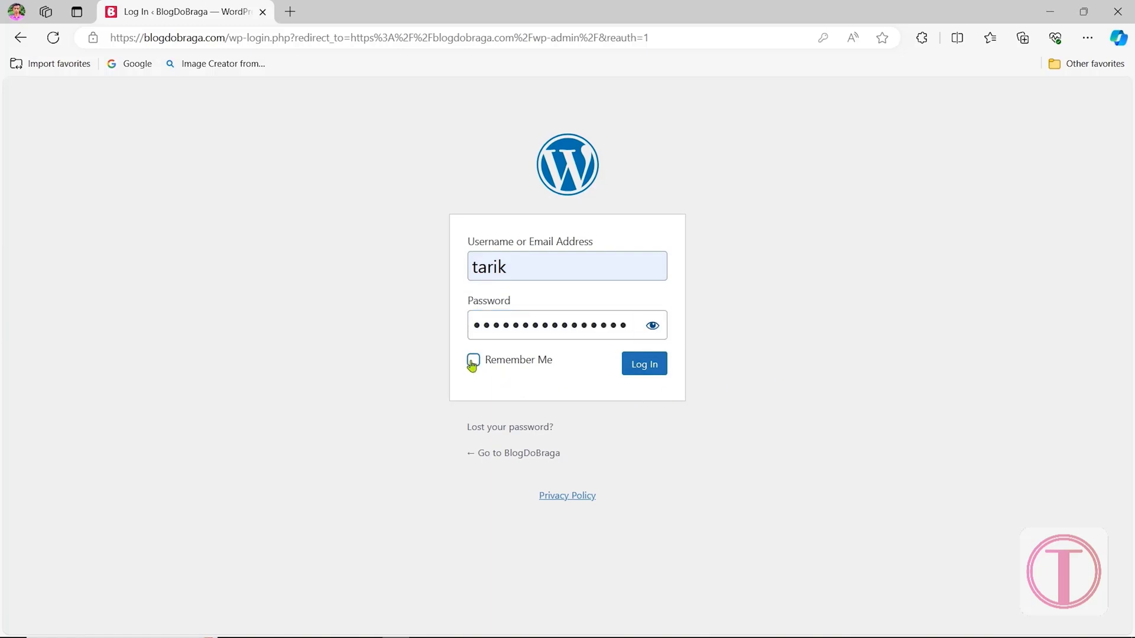
{"action": "left_click", "coordinate": [648, 366]}
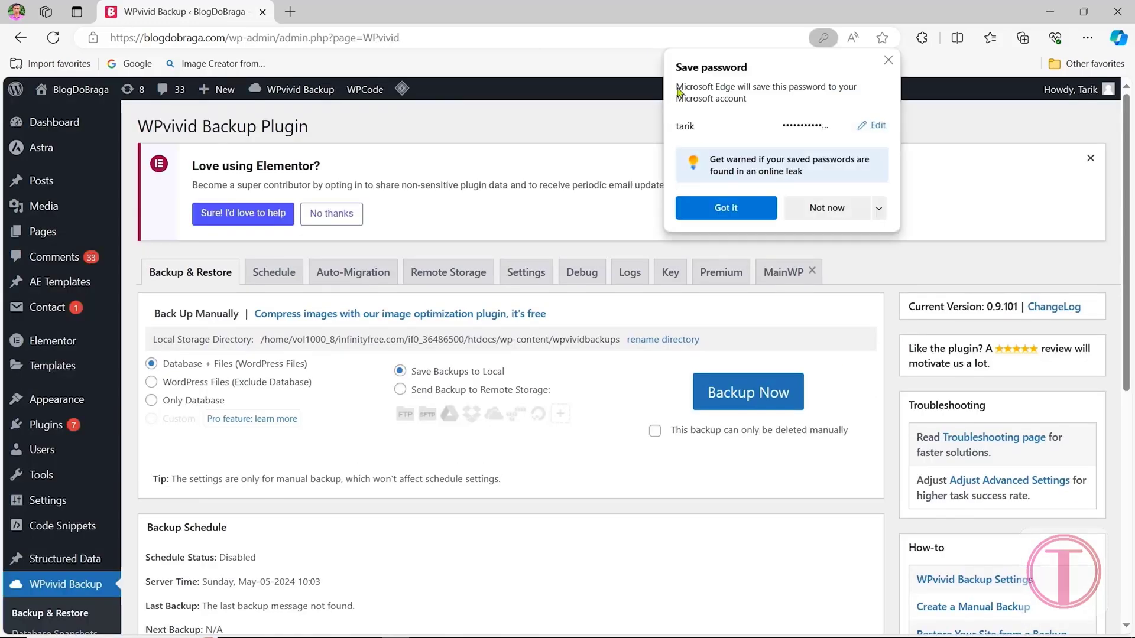
{"action": "left_click", "coordinate": [824, 210]}
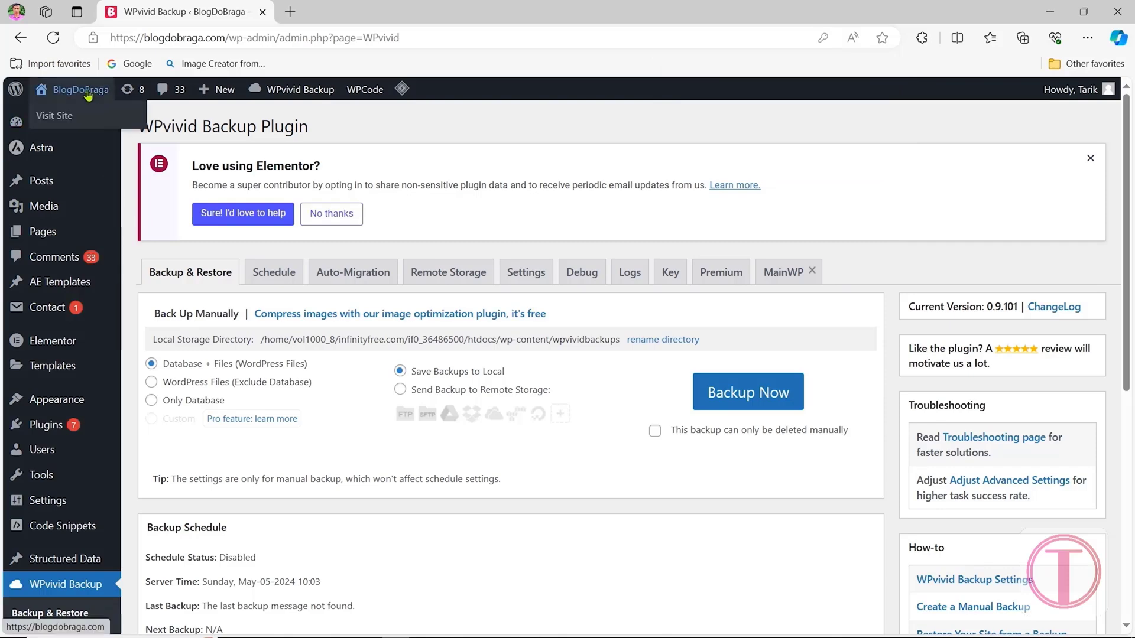
Visit the live BlogDoBraga homepage and scroll through its category blocks and recent posts.
{"action": "left_click", "coordinate": [86, 93]}
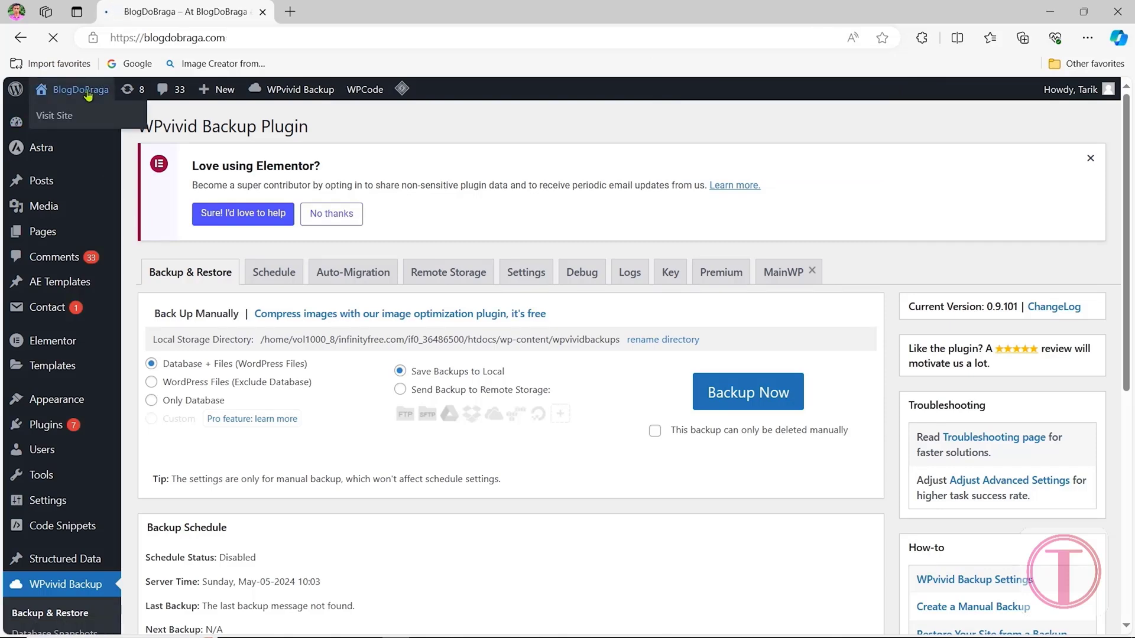
{"action": "scroll", "coordinate": [101, 313], "scroll_direction": "down", "scroll_amount": 10}
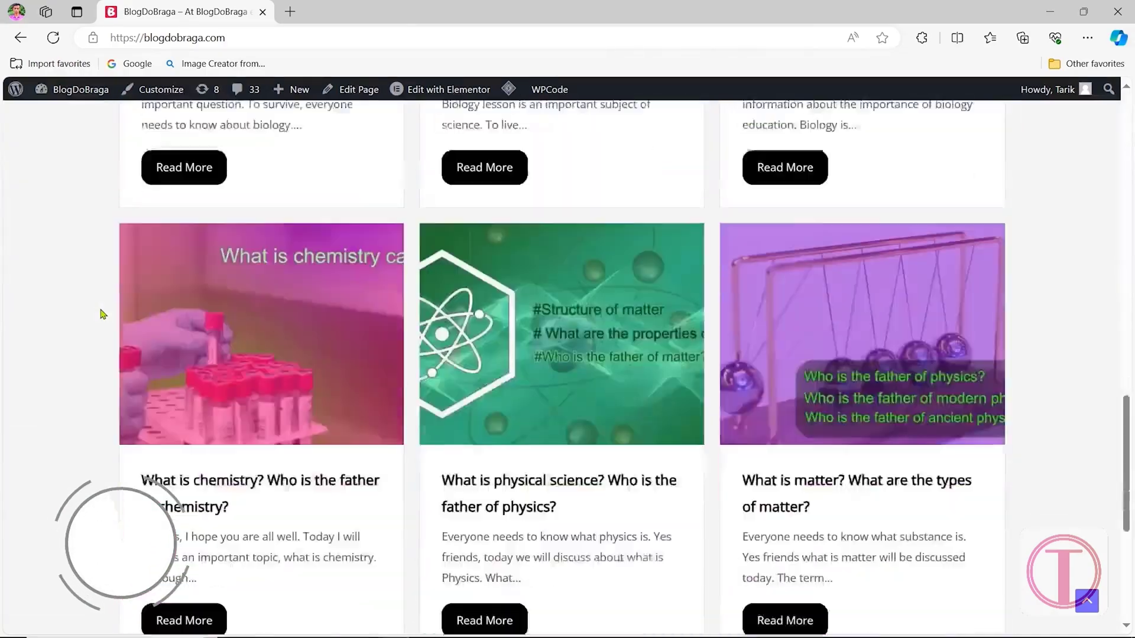
{"action": "scroll", "coordinate": [101, 314], "scroll_direction": "down", "scroll_amount": 5}
{"action": "scroll", "coordinate": [81, 473], "scroll_direction": "up", "scroll_amount": 15}
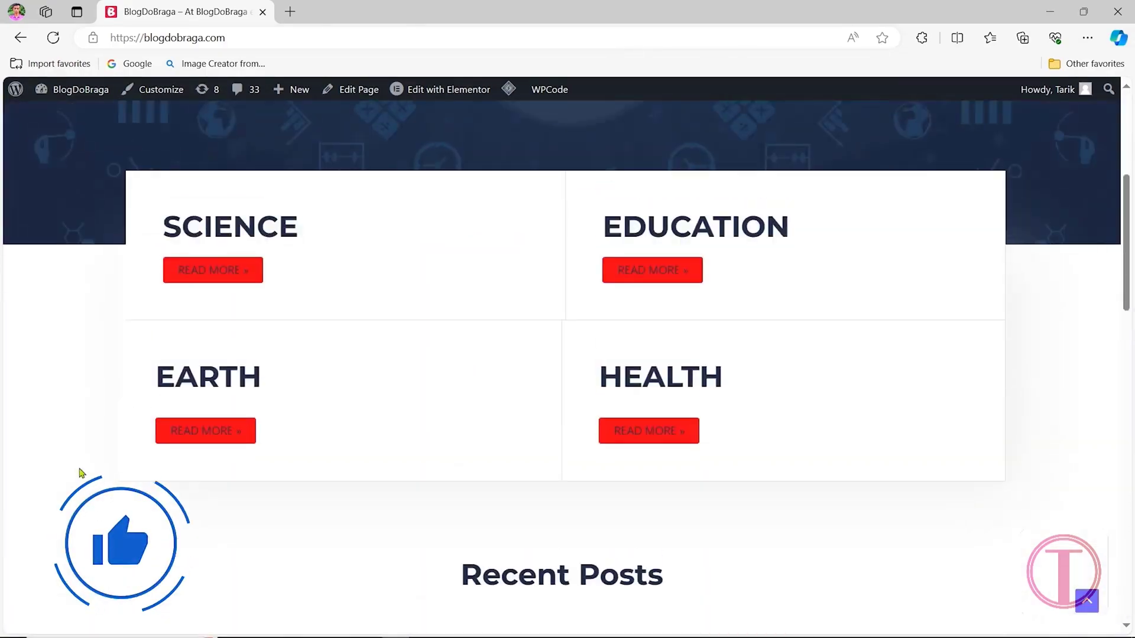
{"action": "scroll", "coordinate": [82, 473], "scroll_direction": "up", "scroll_amount": 5}
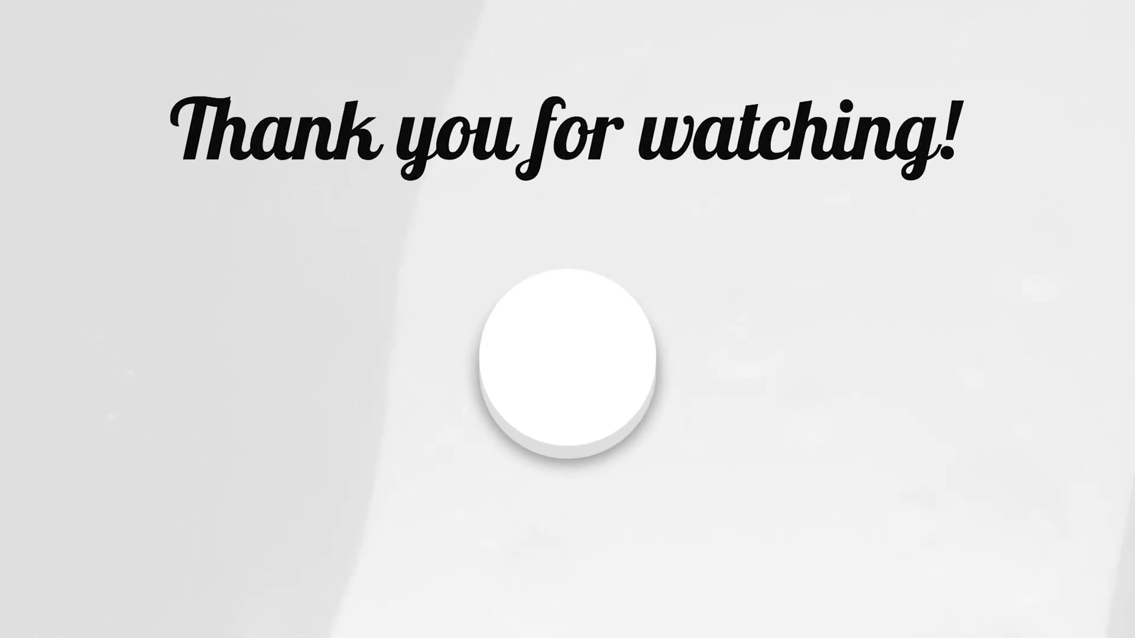